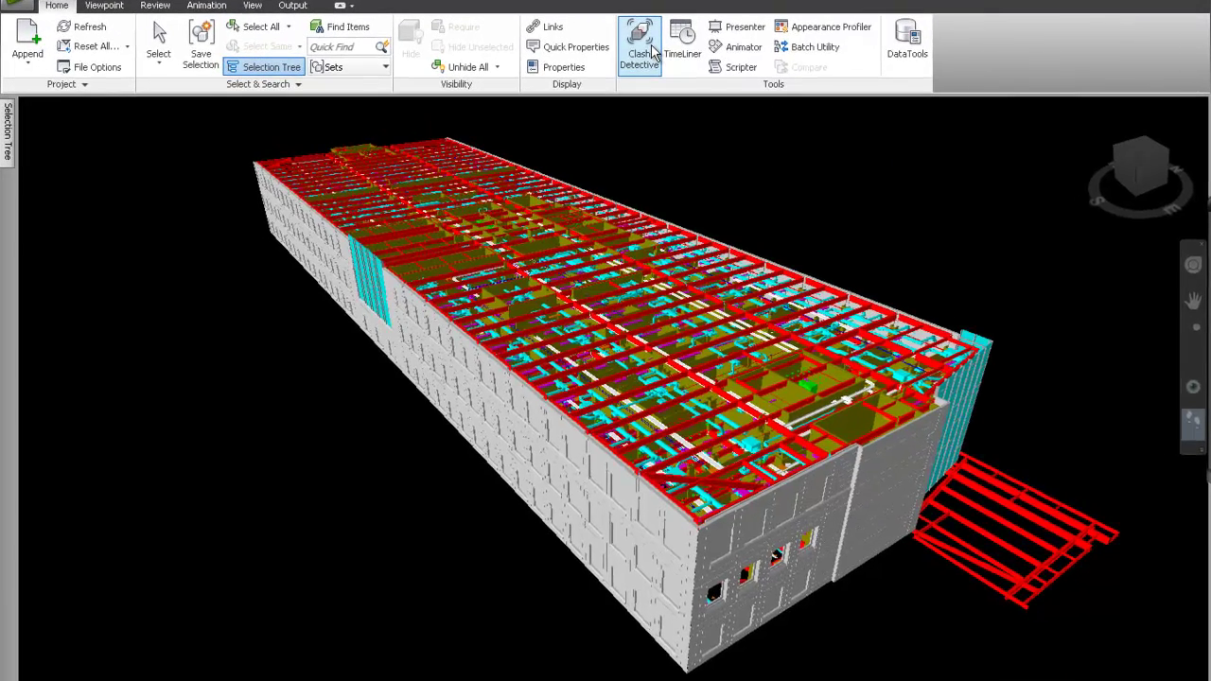
- Open the Clash Detective and select the Mec VS Arch test in the list of clash tests
left_click(653, 52)
left_click(85, 219)
left_click(88, 208)
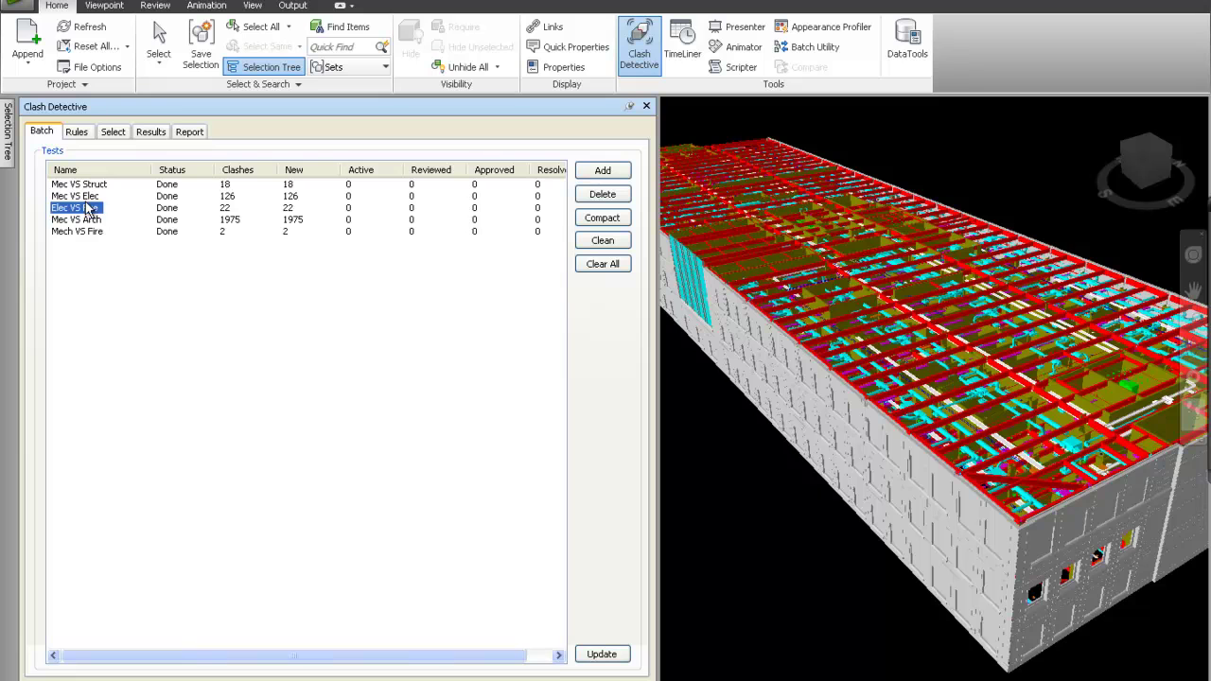
left_click(85, 196)
left_click(85, 196)
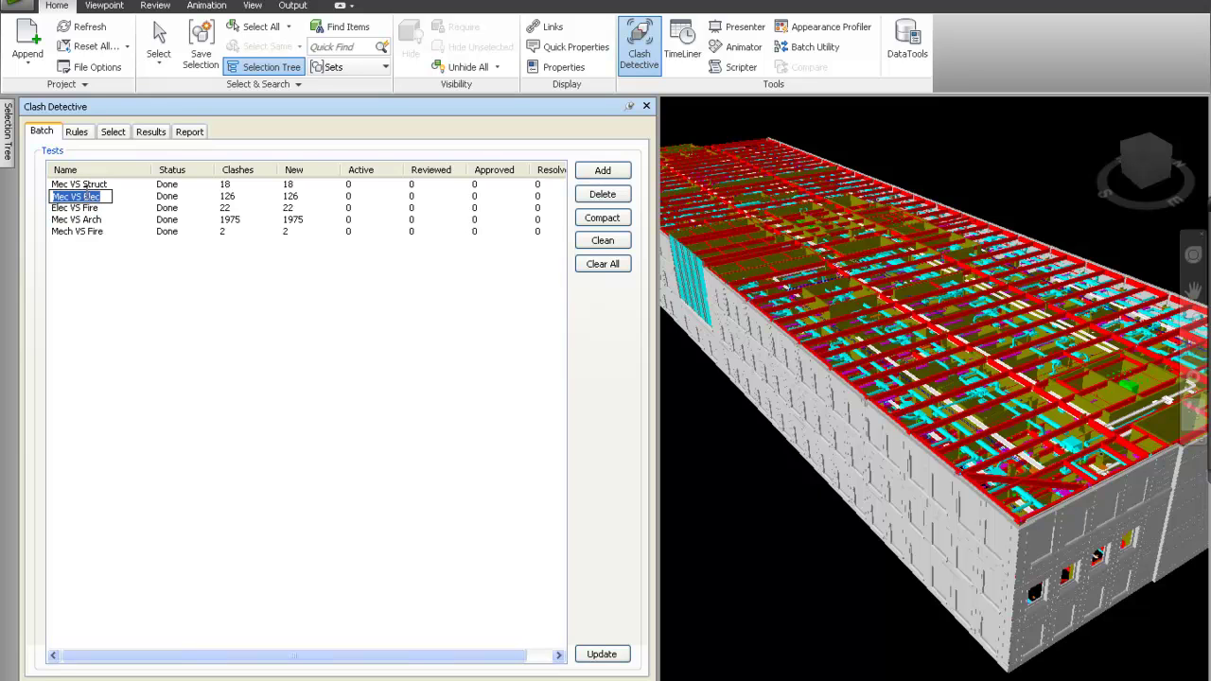
left_click(95, 219)
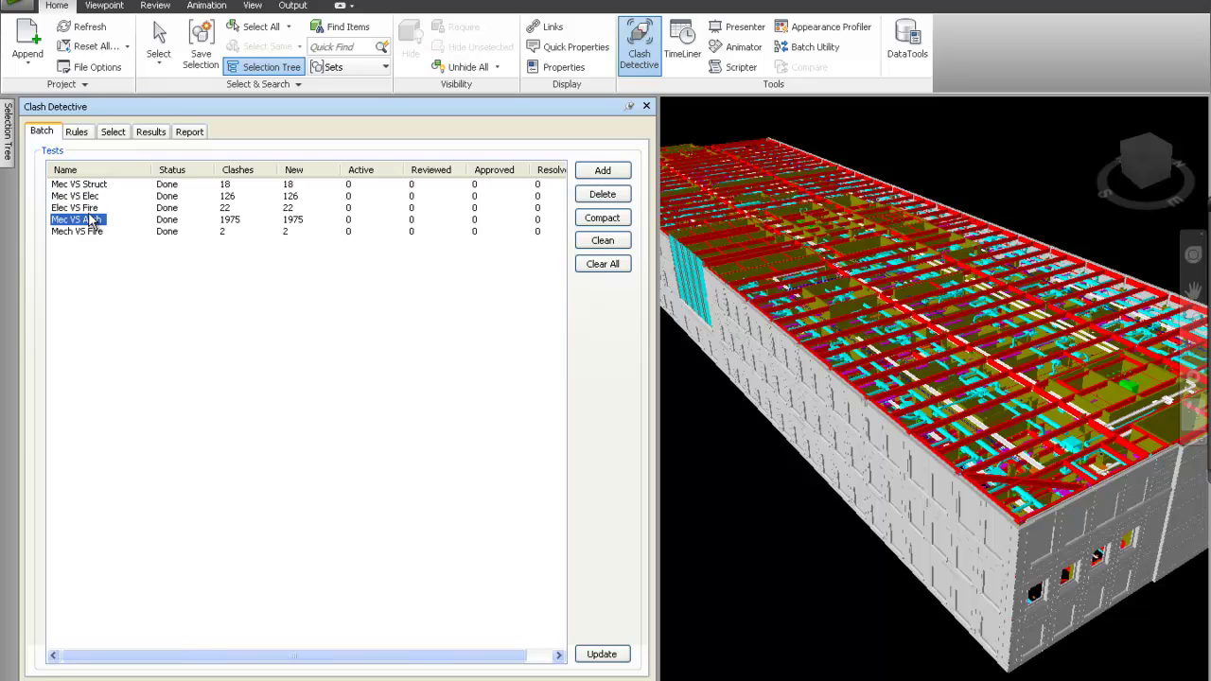
- Examine the rules, selection and results of the Mec VS Arch test, and restore the model's home view
left_click(78, 133)
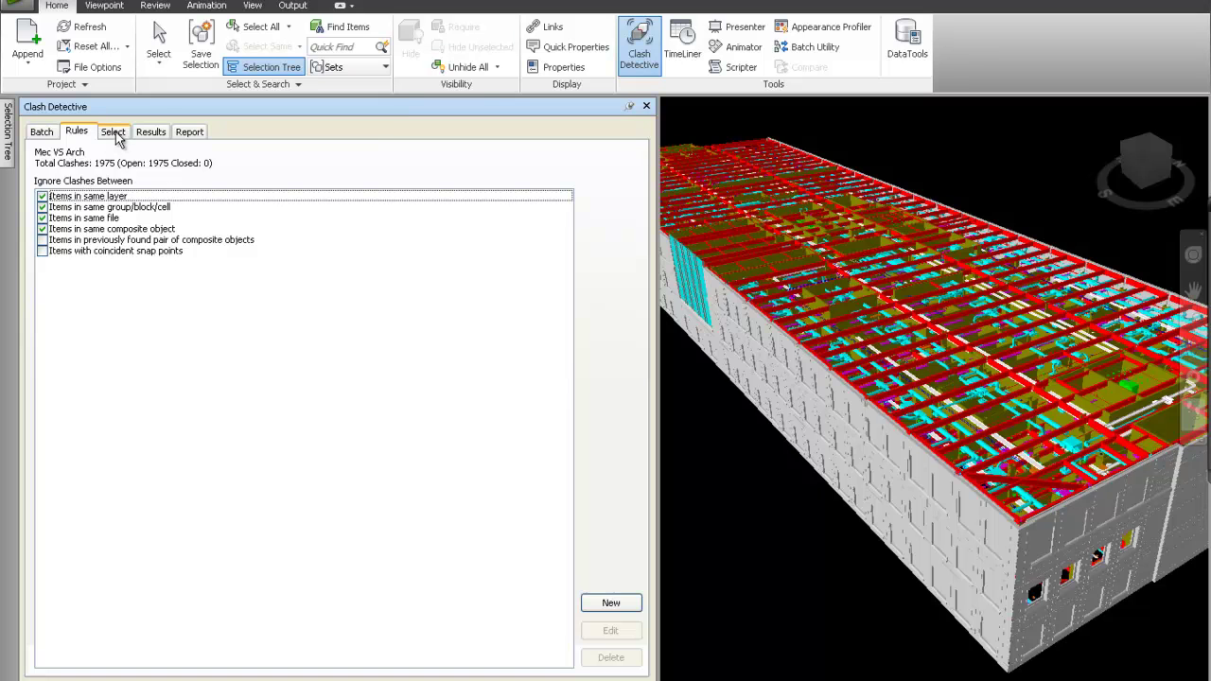
left_click(115, 134)
left_click(157, 134)
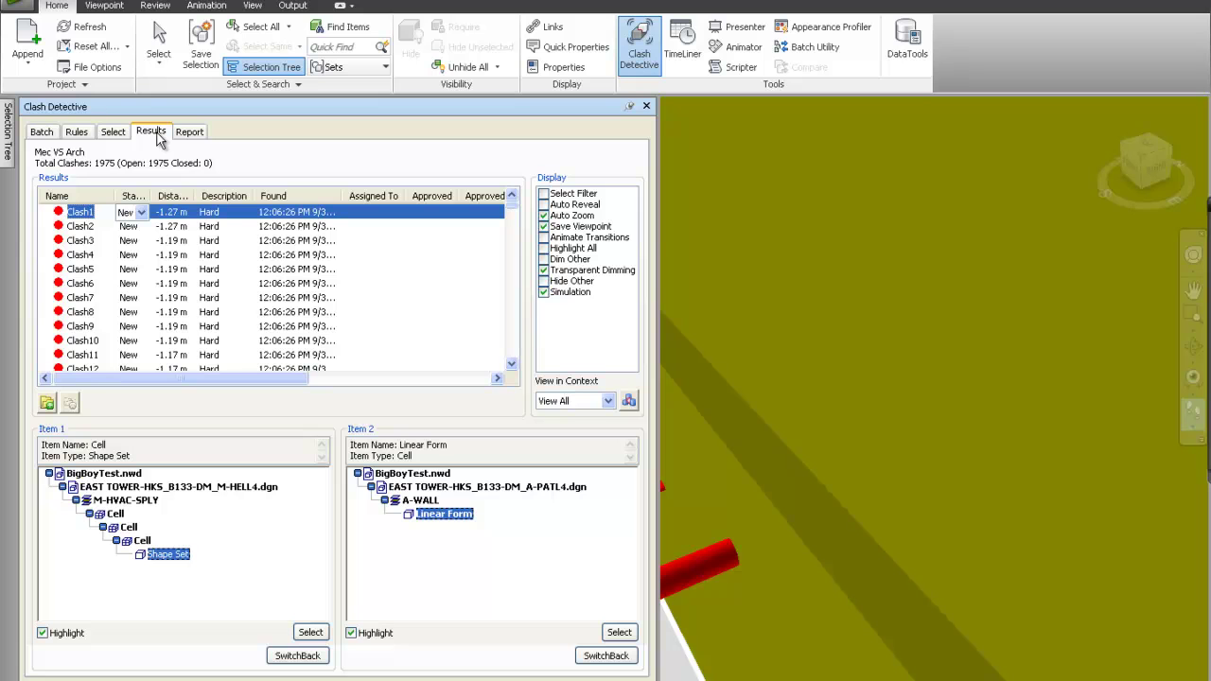
left_click(47, 133)
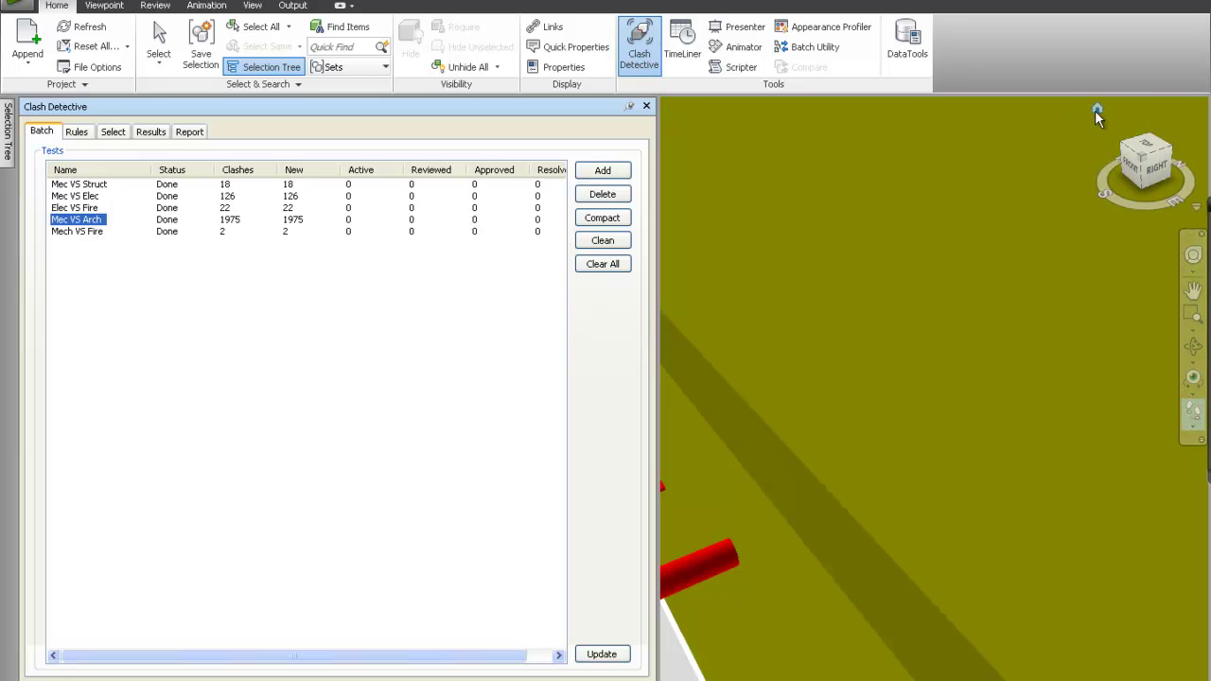
left_click(1095, 110)
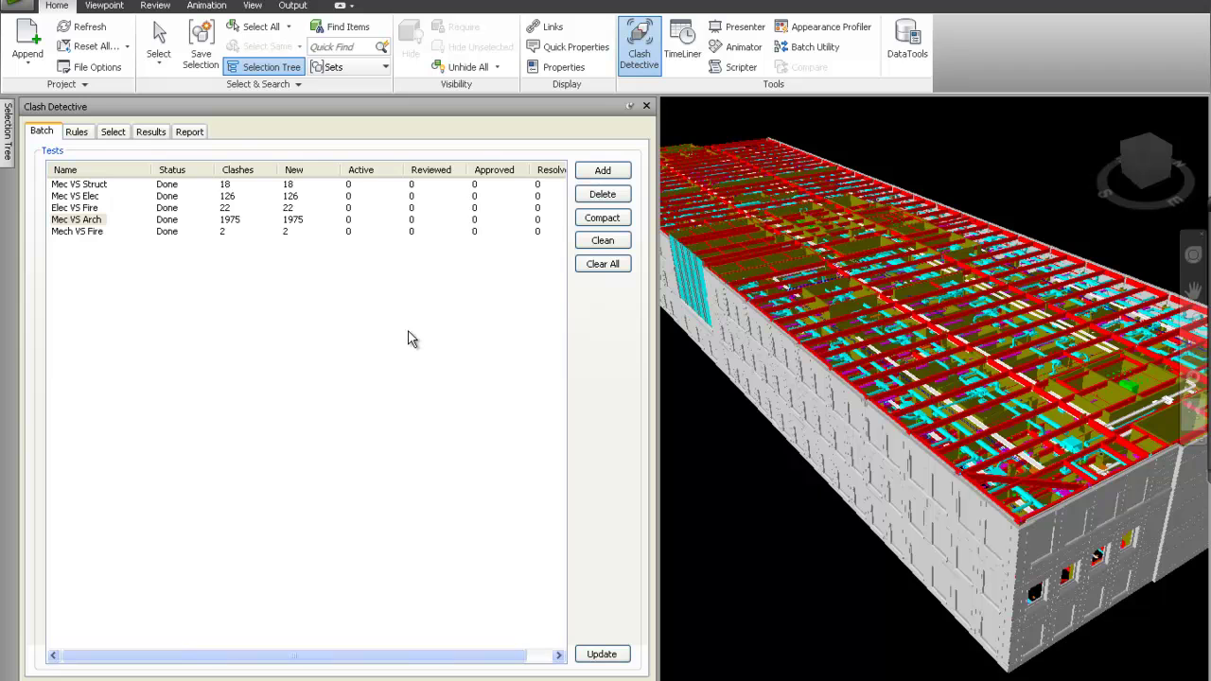
- Write a clash report for all tests (combined) in XML format and save it as BigBoyTest.xml in the Test9 folder
left_click(190, 134)
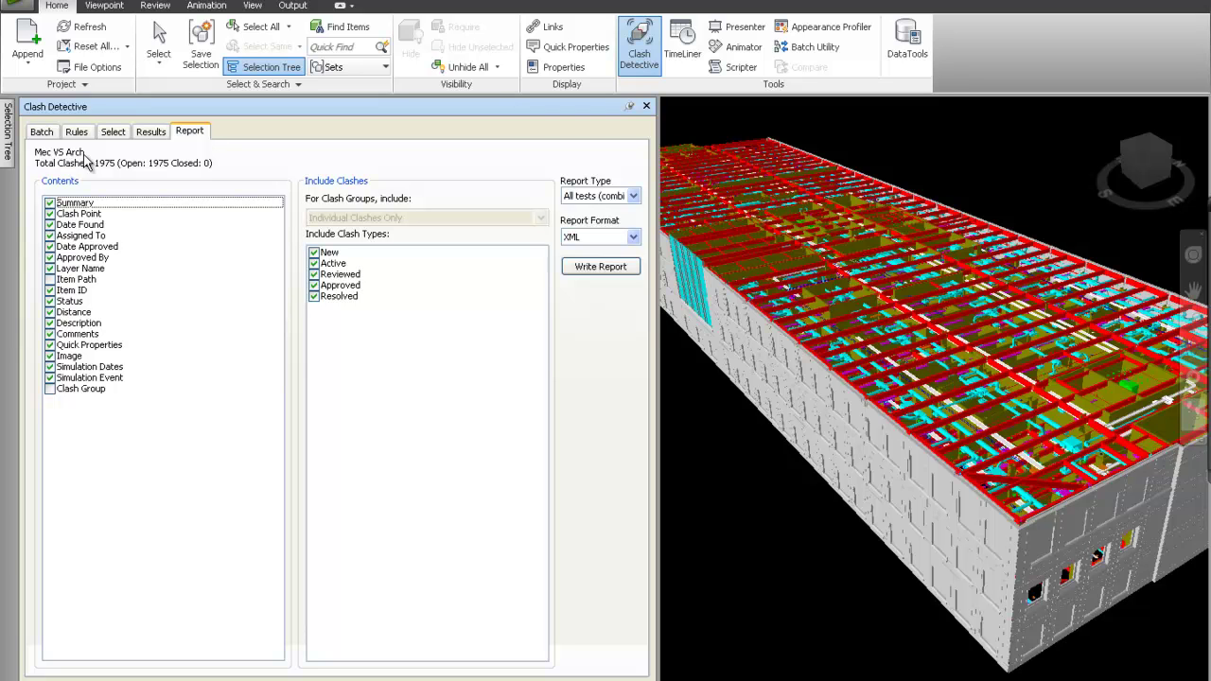
left_click(633, 197)
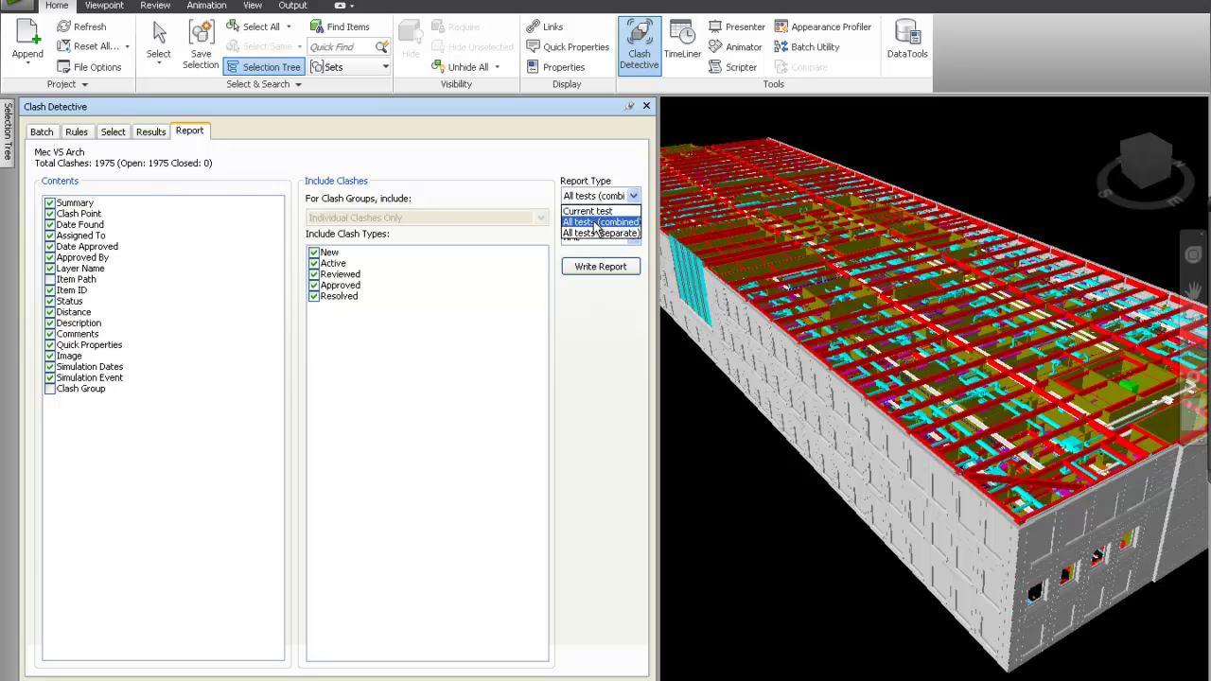
left_click(599, 223)
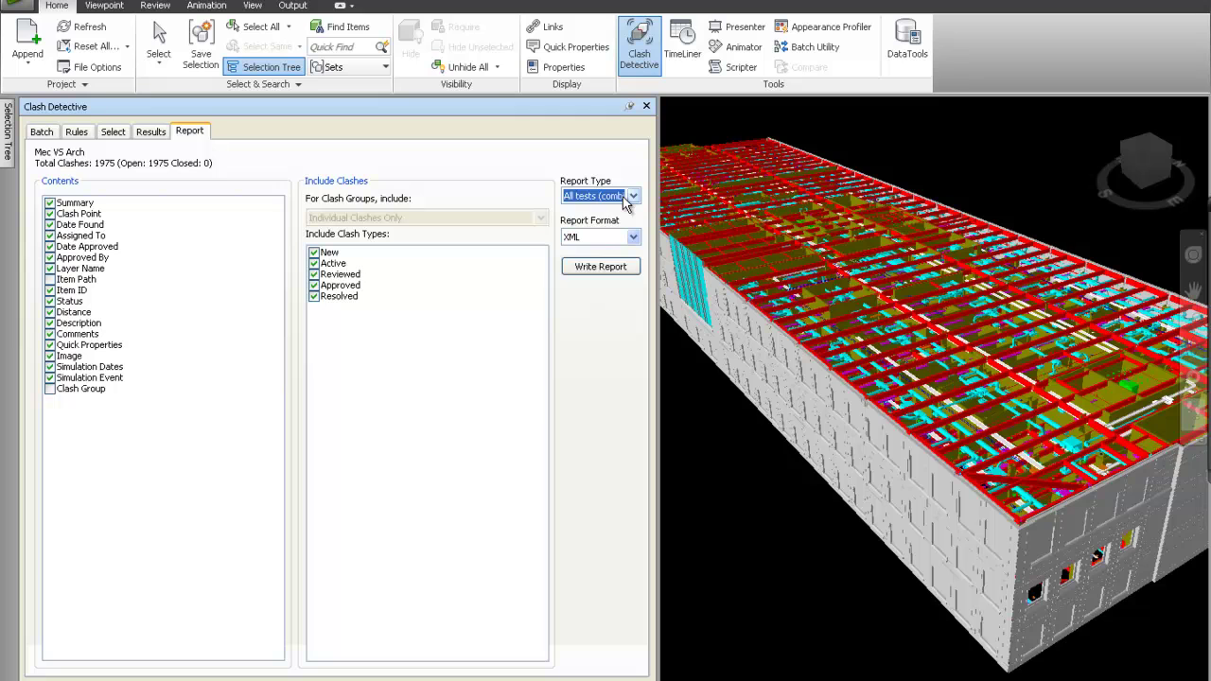
left_click(583, 238)
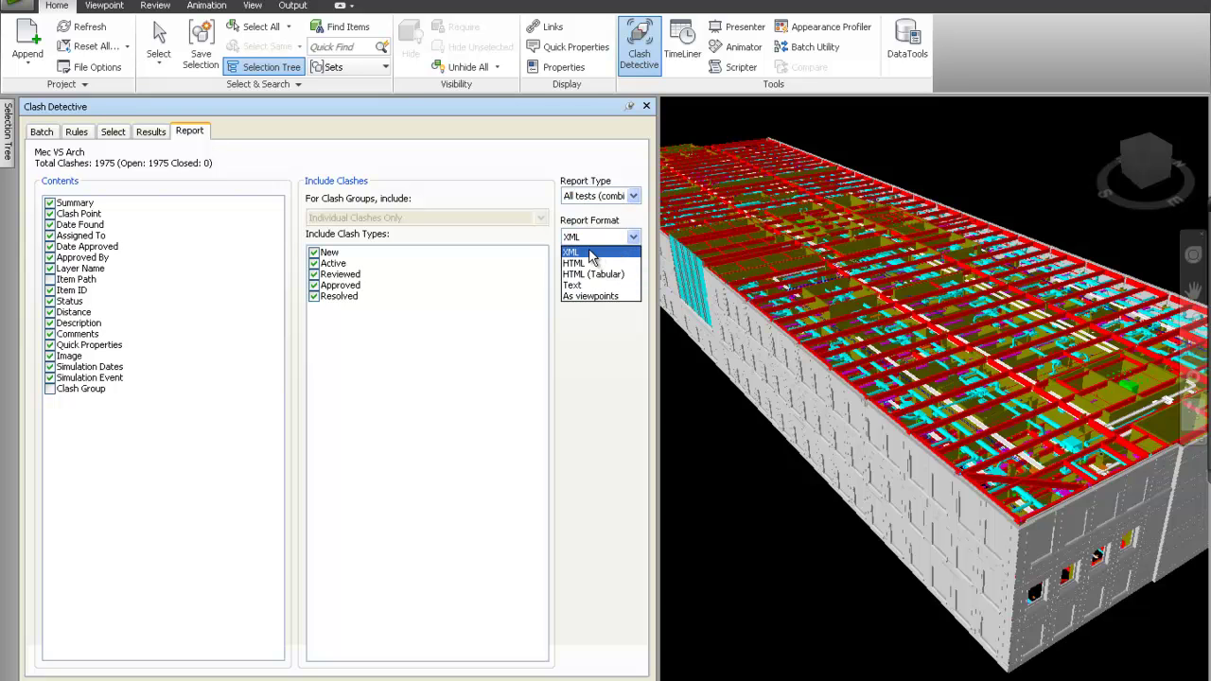
left_click(591, 252)
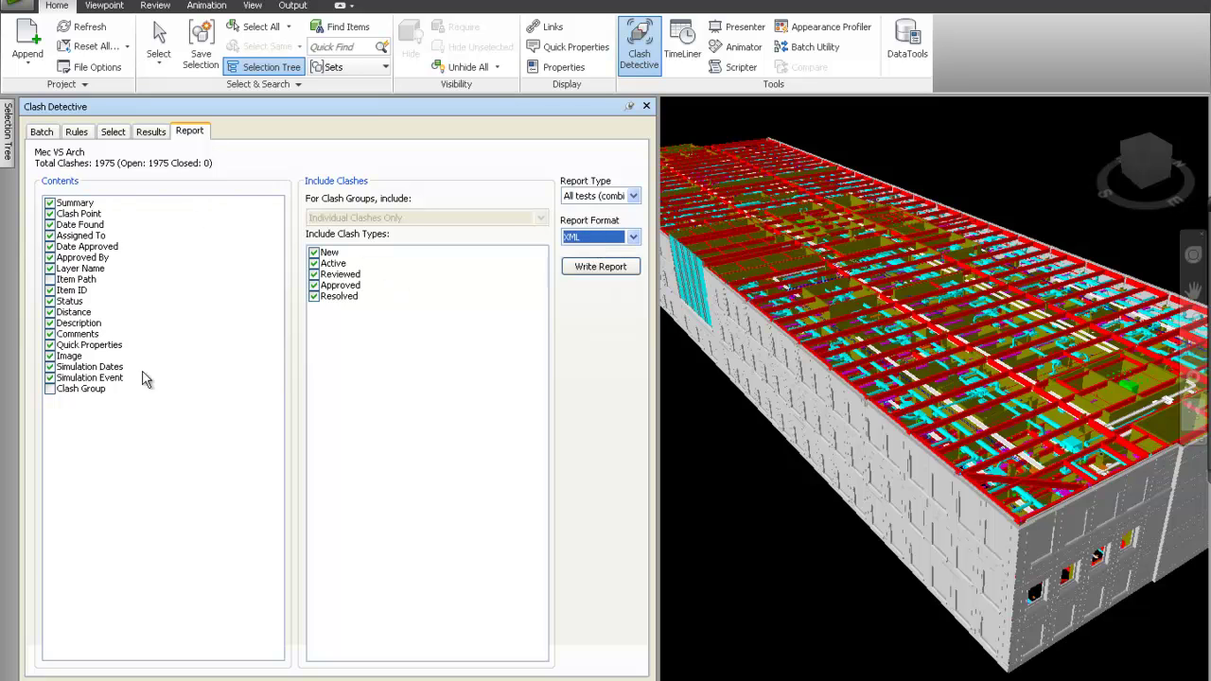
left_click(606, 267)
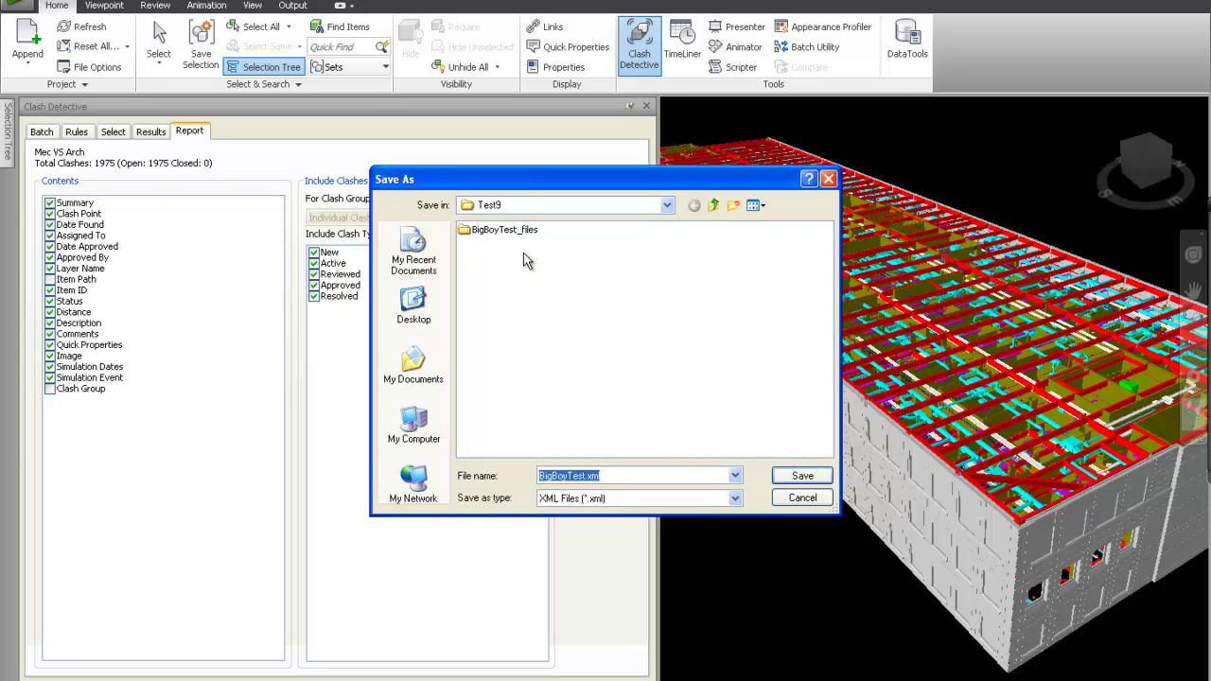
left_click(802, 476)
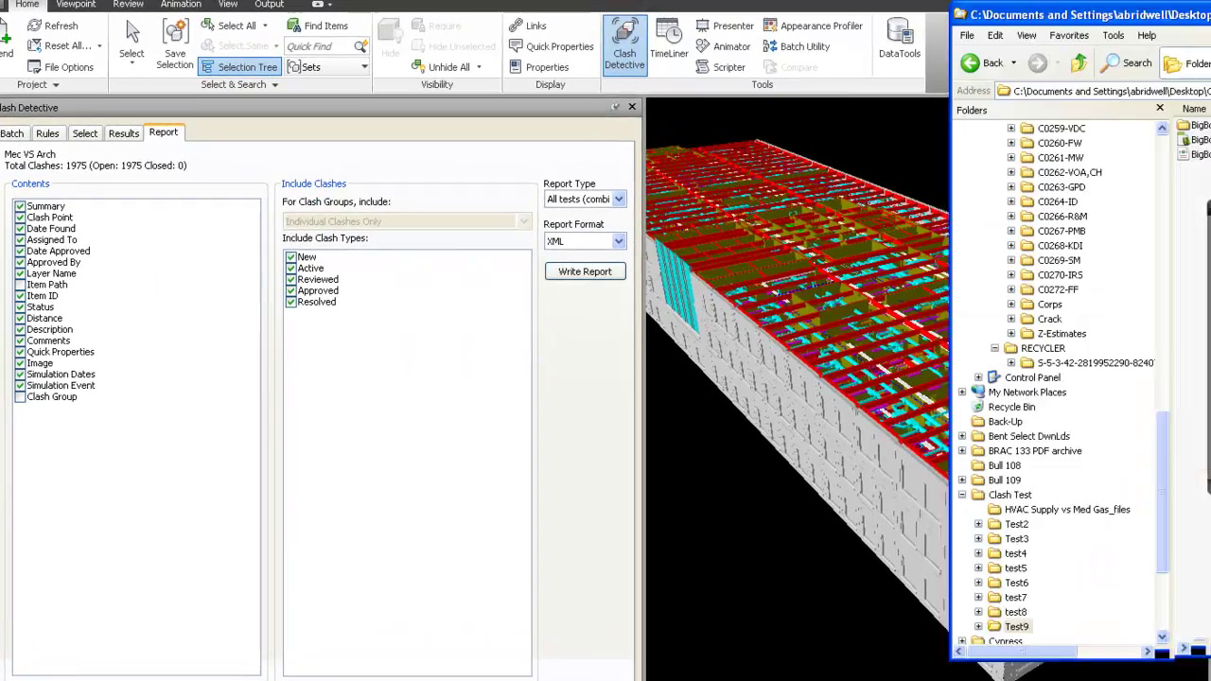
- Switch to the Test9 folder window and locate the exported BigBoyTest.xml report
left_click_drag(1041, 57, 516, 40)
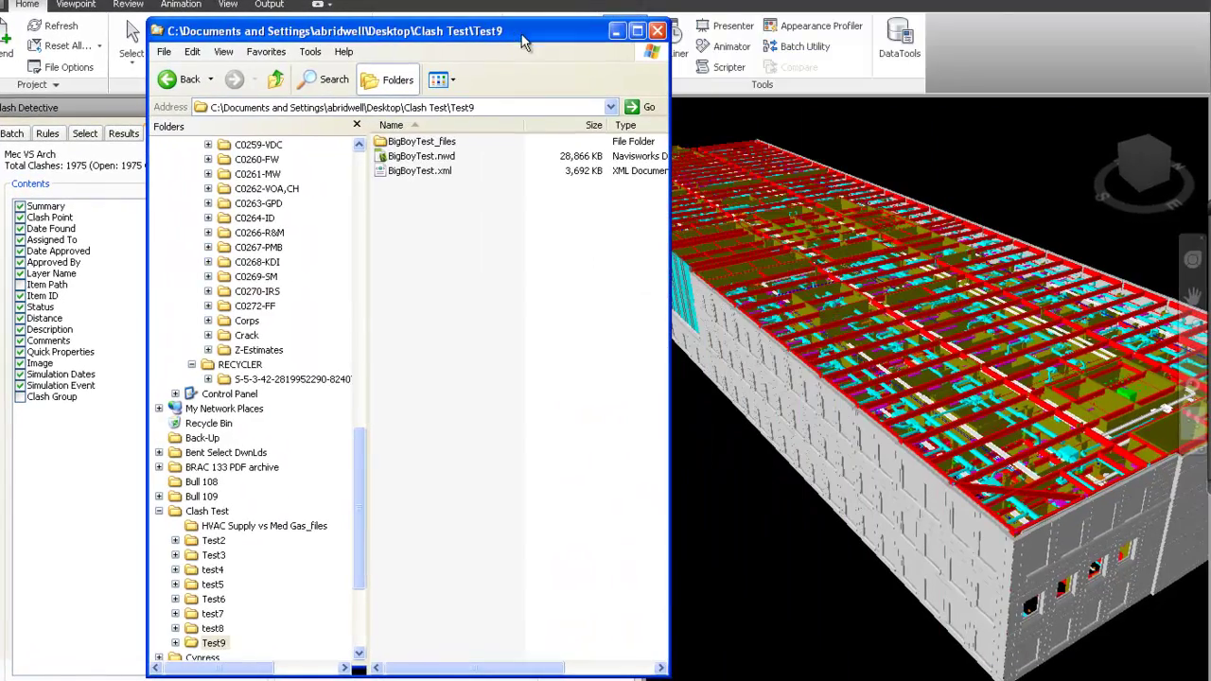
left_click(395, 172)
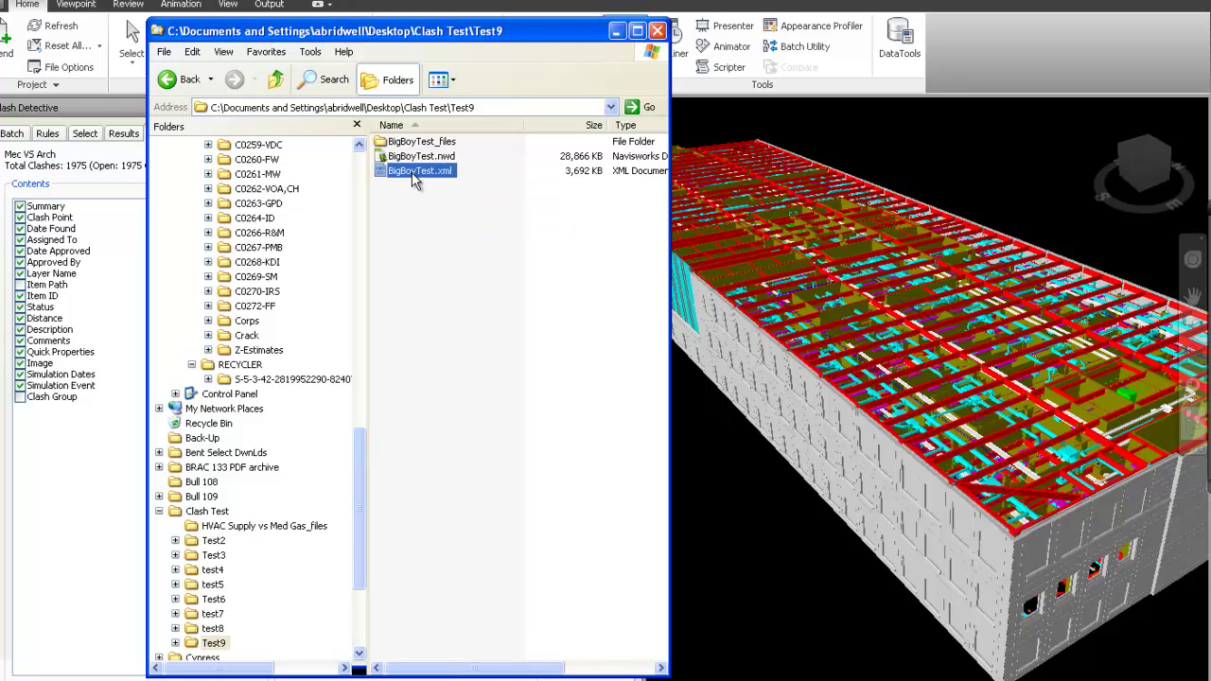
left_click_drag(455, 42, 295, 45)
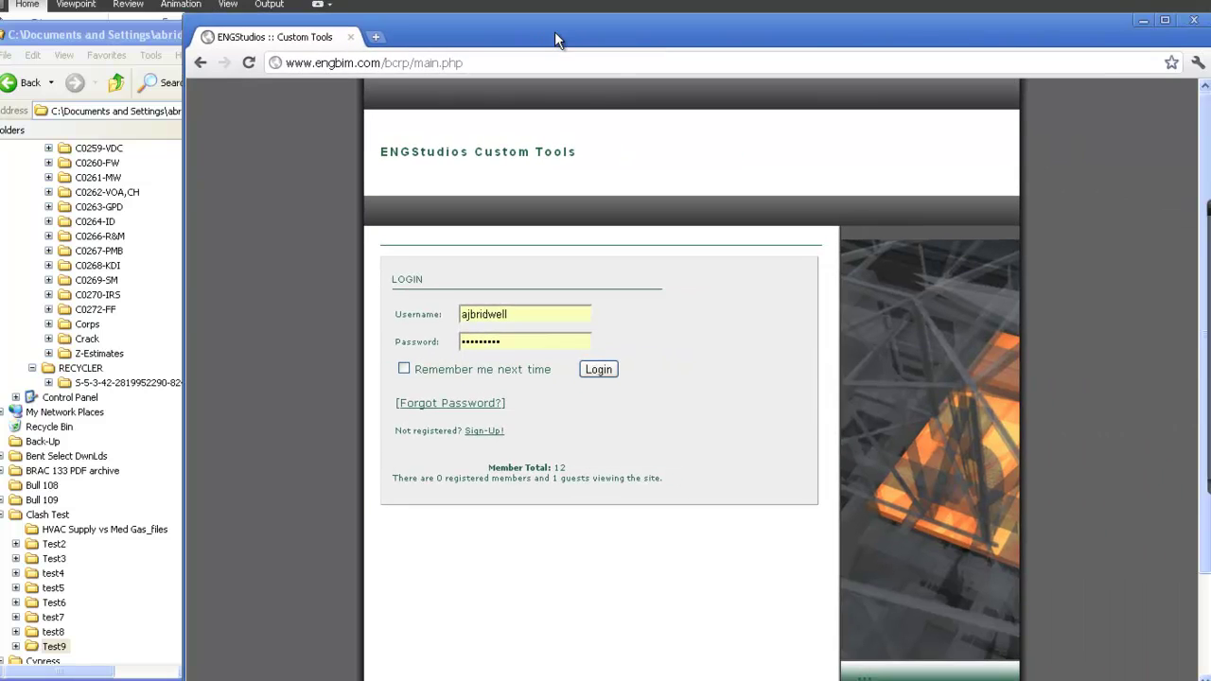
- Switch to the browser, log in to ENGStudios Custom Tools with the prefilled credentials and enter ENG - BCR Tools
left_click_drag(555, 40, 547, 28)
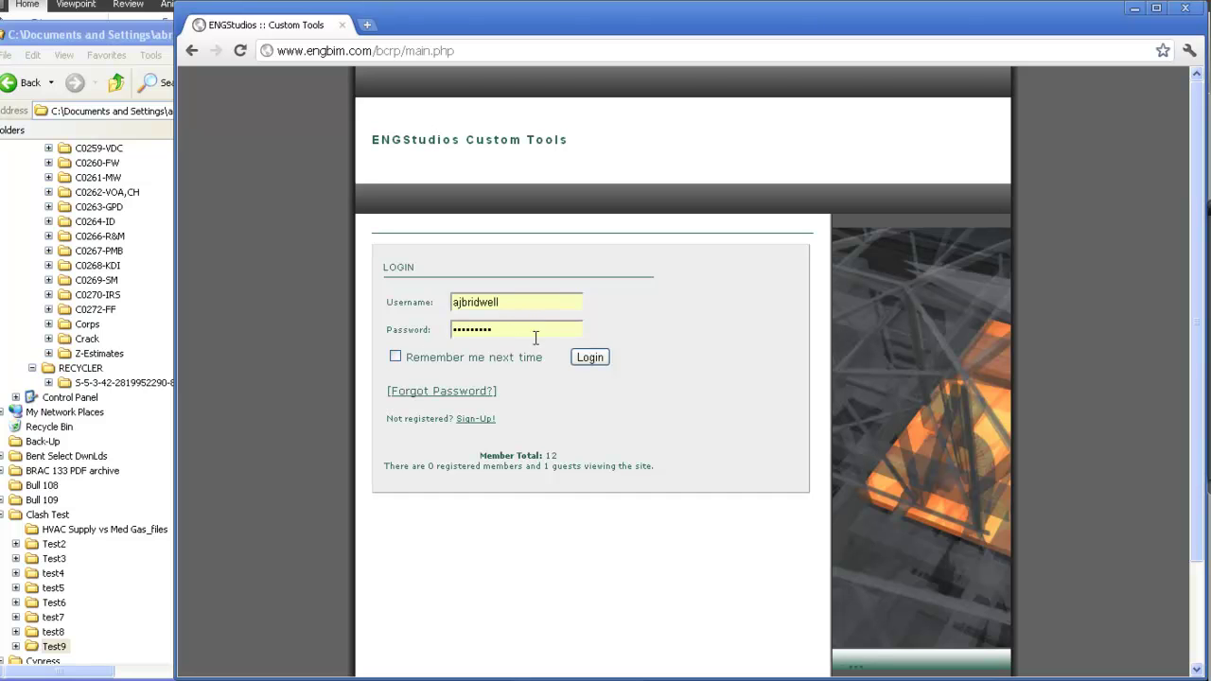
left_click(589, 359)
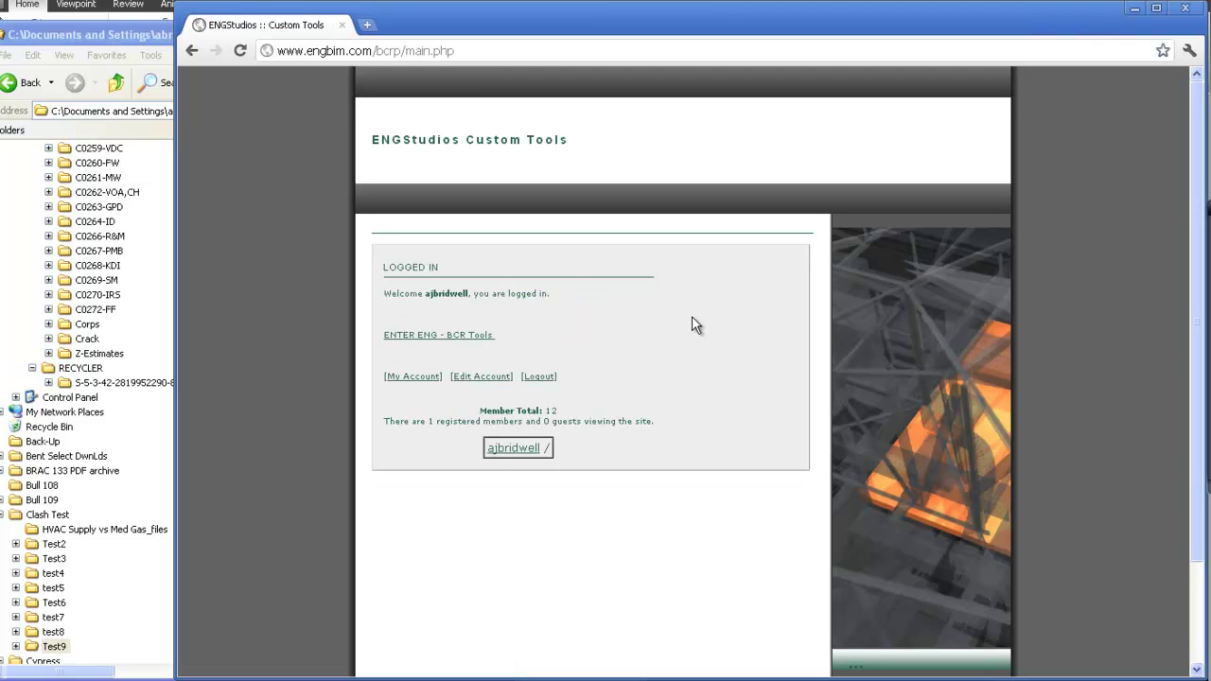
left_click(416, 339)
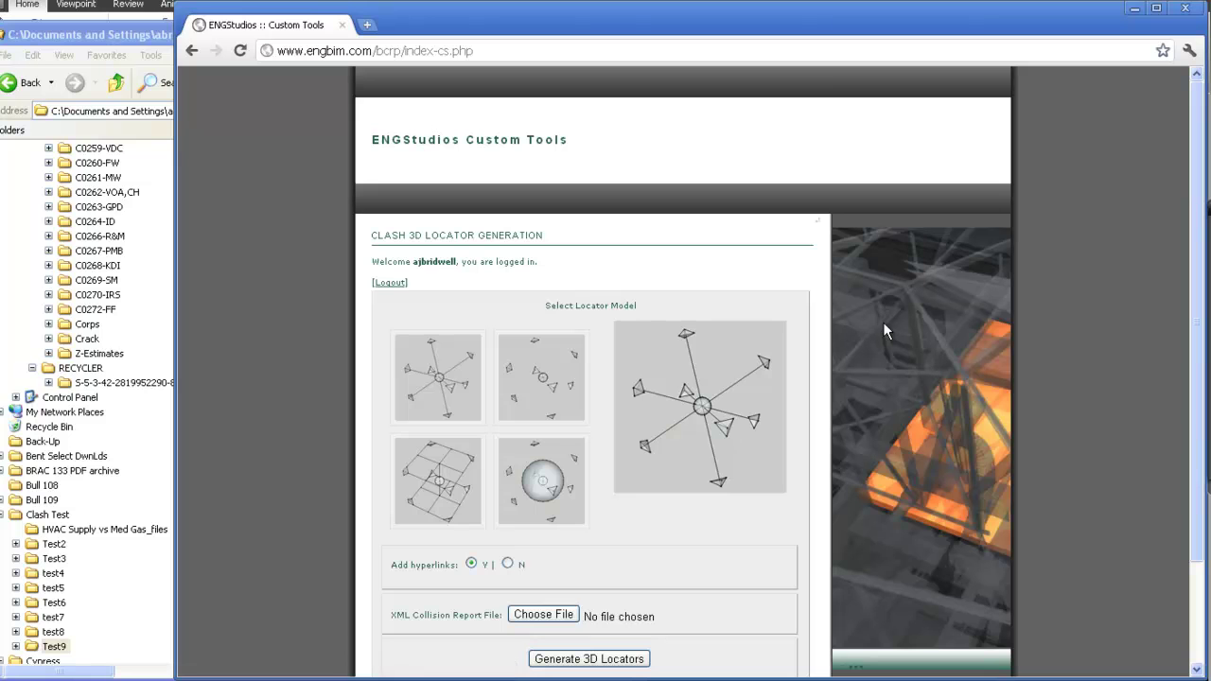
- Preview the available locator models and select the one with lines radiating from the centre to the outer markers
left_click_drag(1204, 107, 1204, 192)
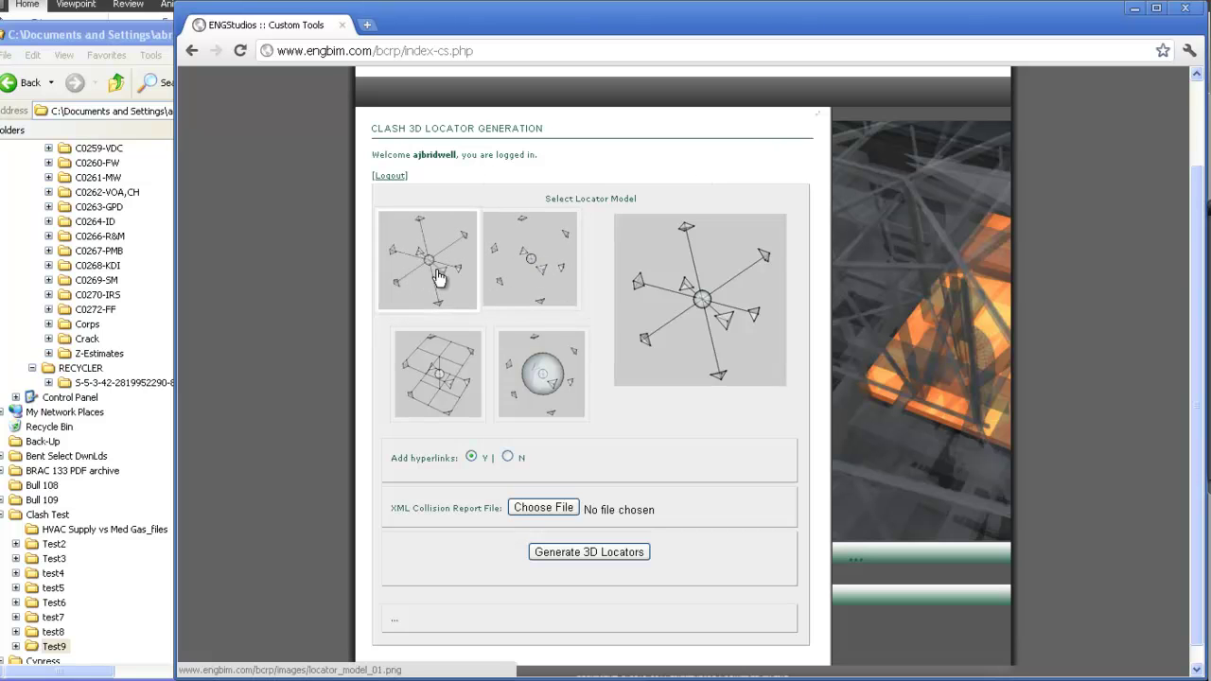
left_click(545, 273)
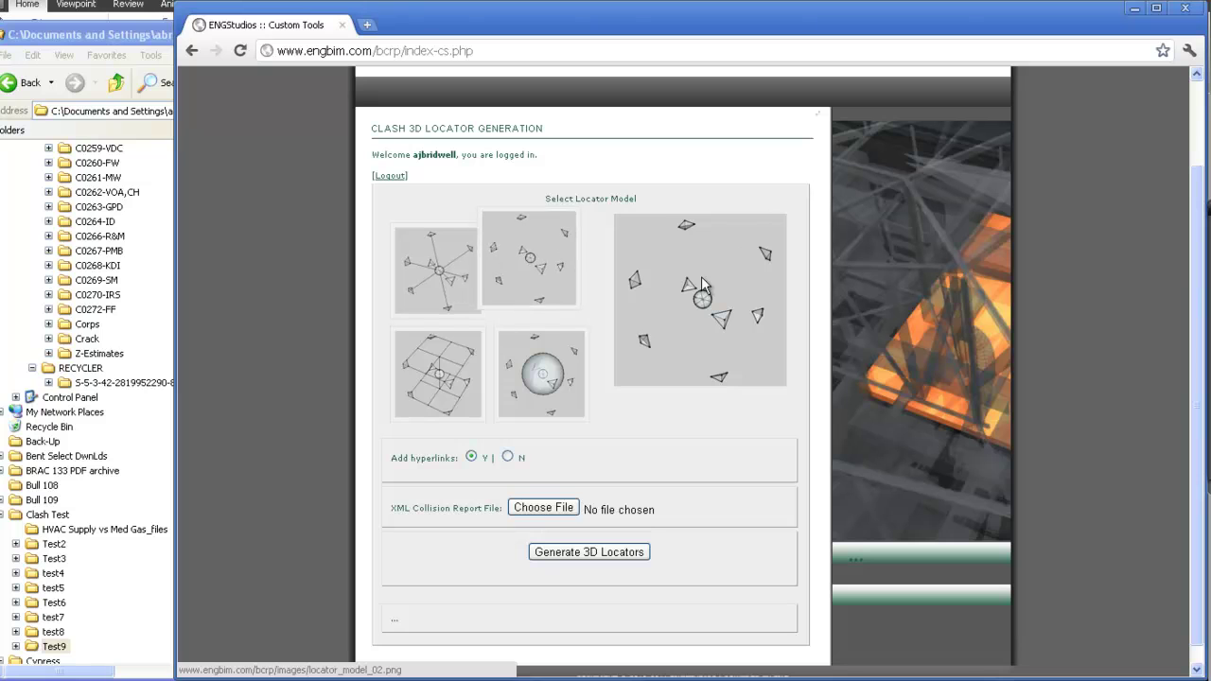
left_click(546, 368)
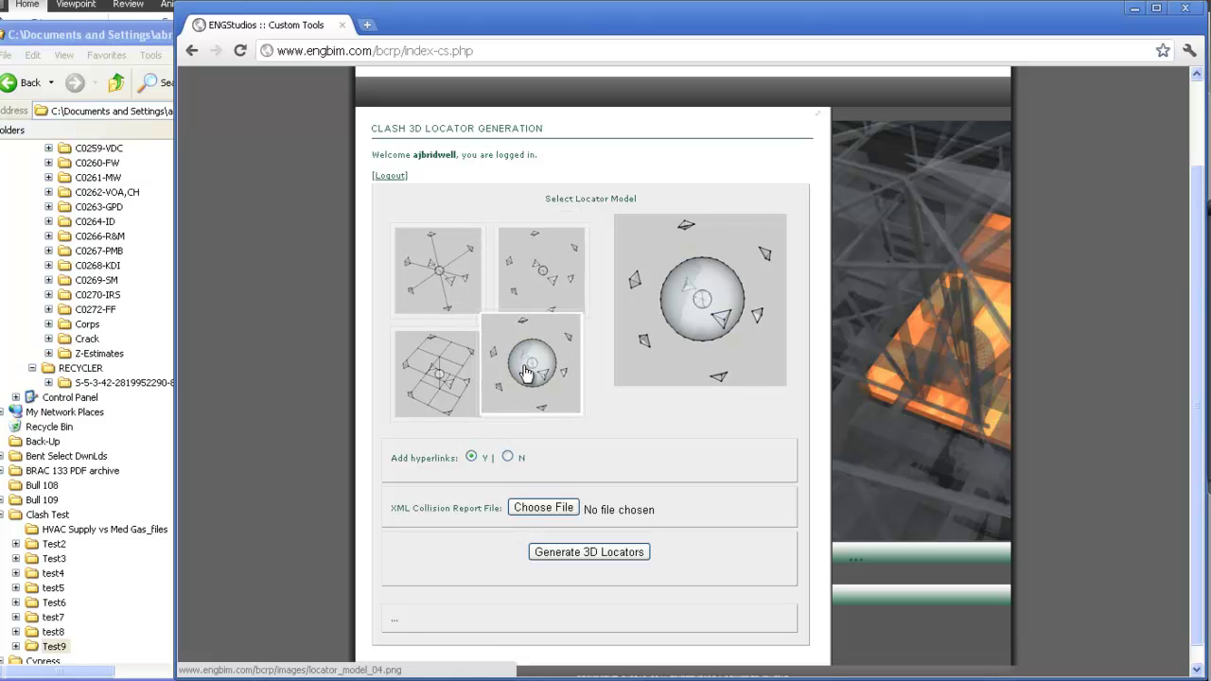
left_click(443, 393)
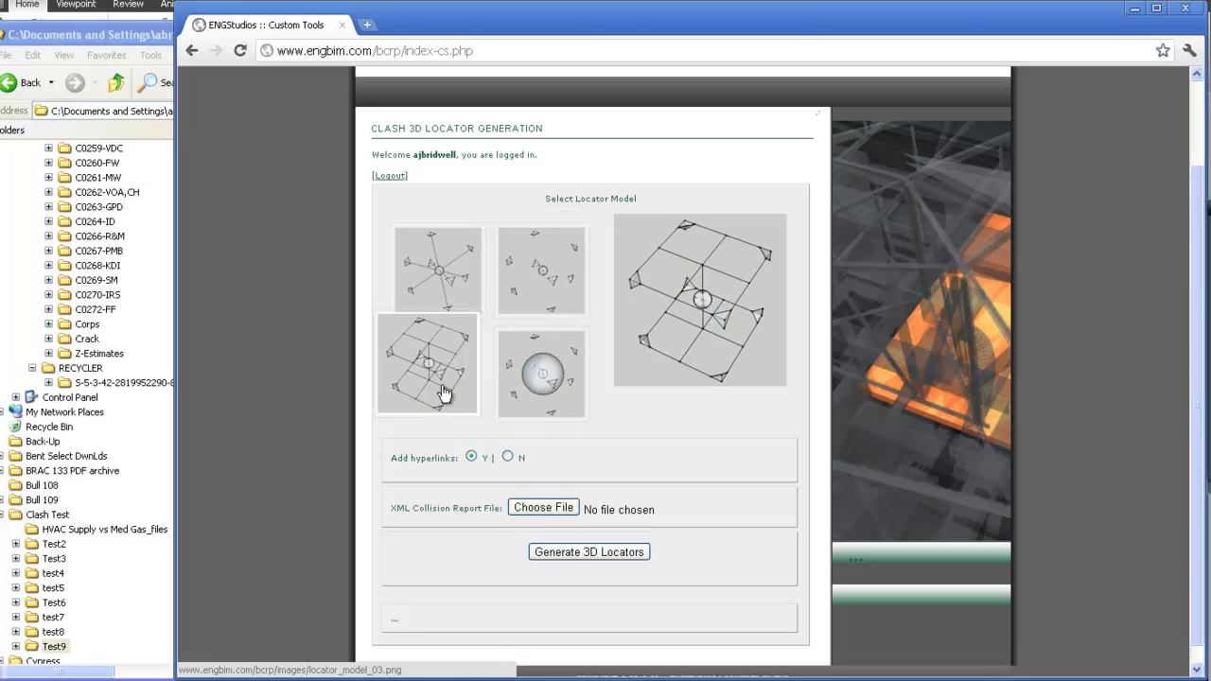
left_click(515, 392)
left_click(556, 269)
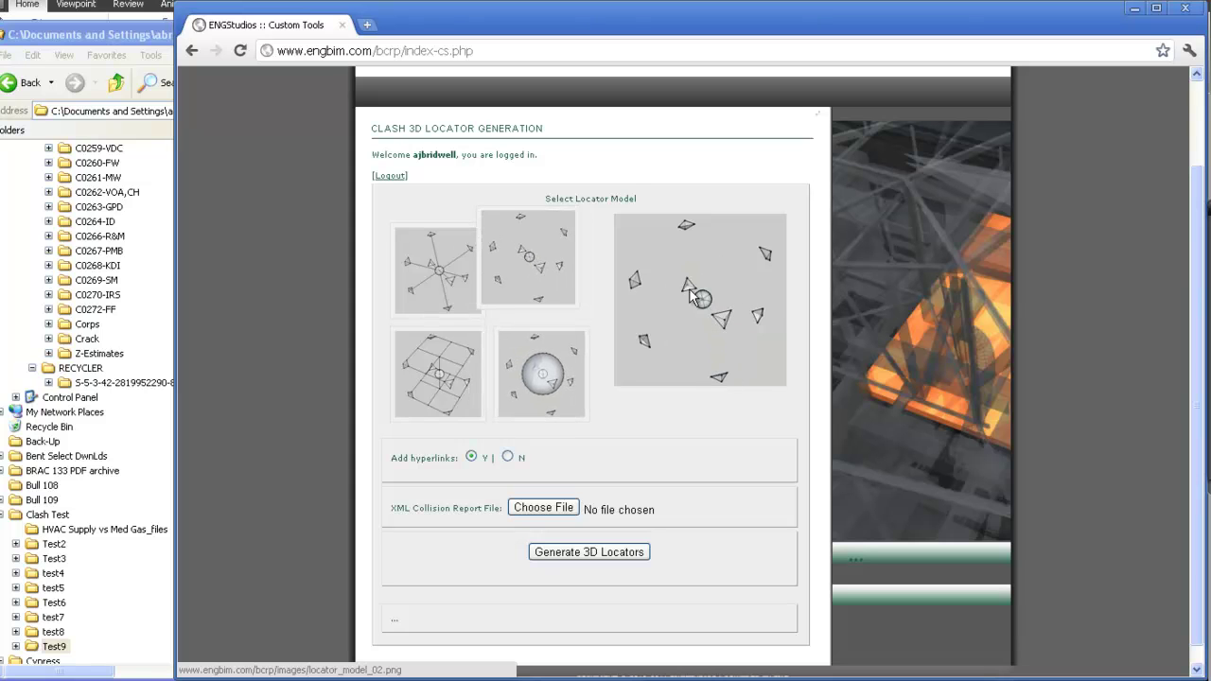
left_click(439, 279)
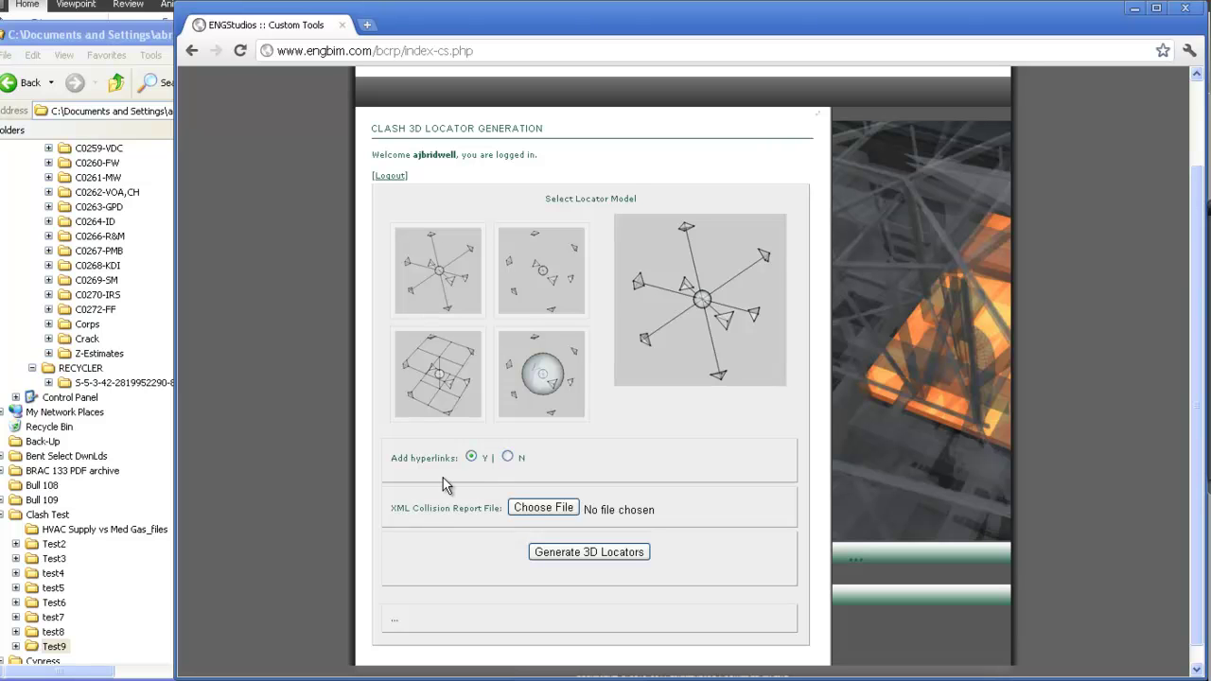
- Choose BigBoyTest.xml from the Test9 folder as the XML collision report file and generate the 3D locators
left_click(523, 515)
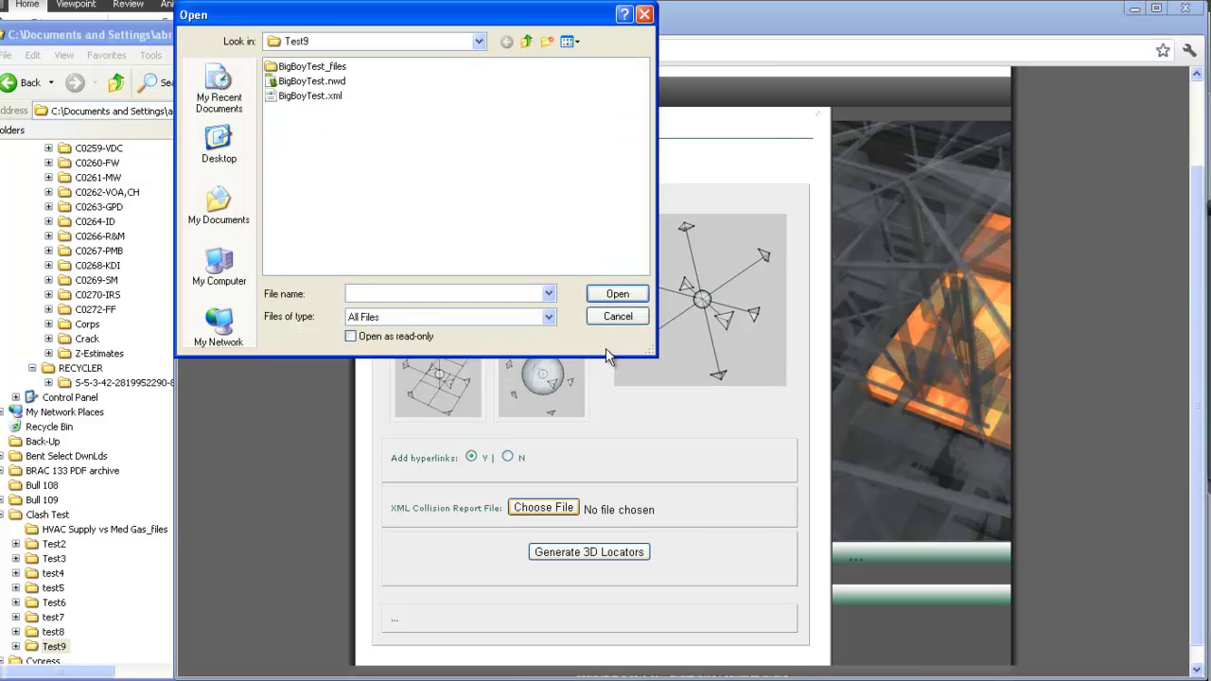
left_click(293, 97)
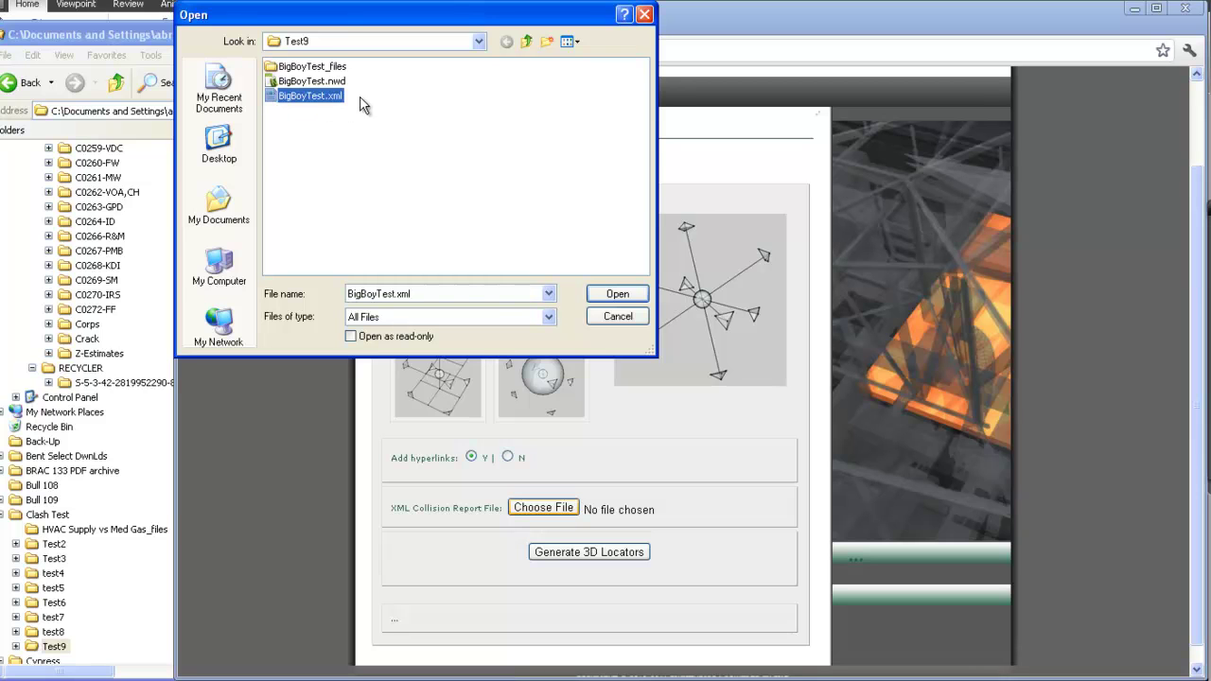
left_click(616, 294)
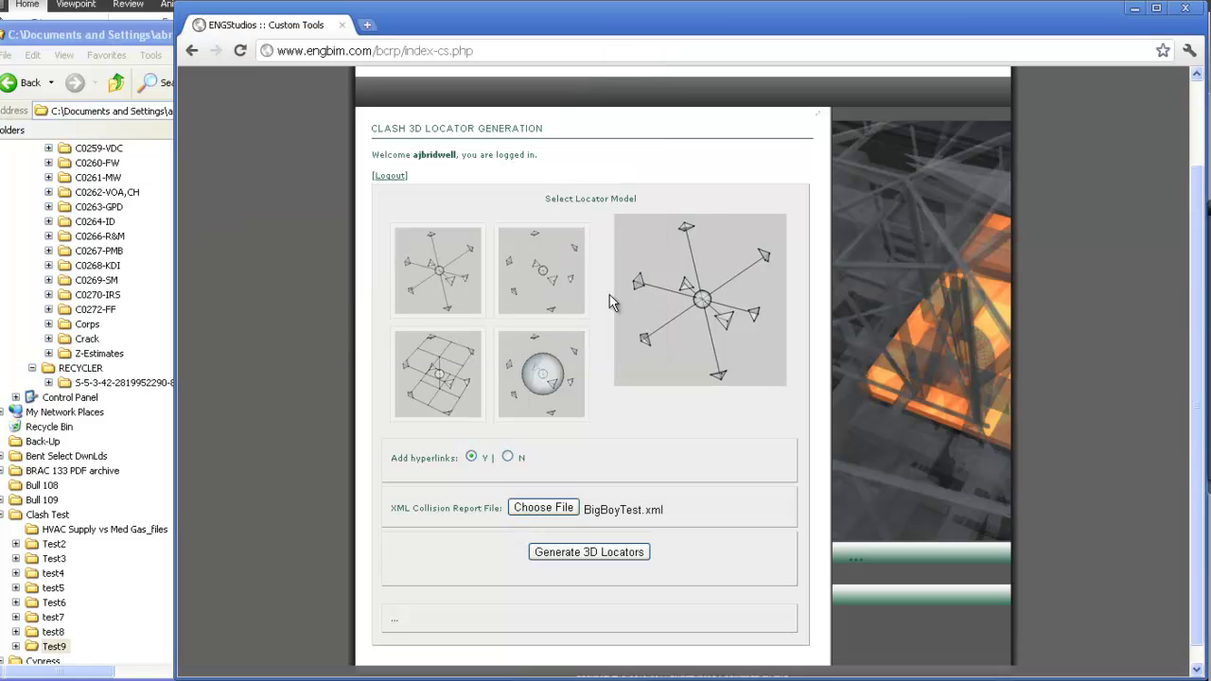
left_click(579, 553)
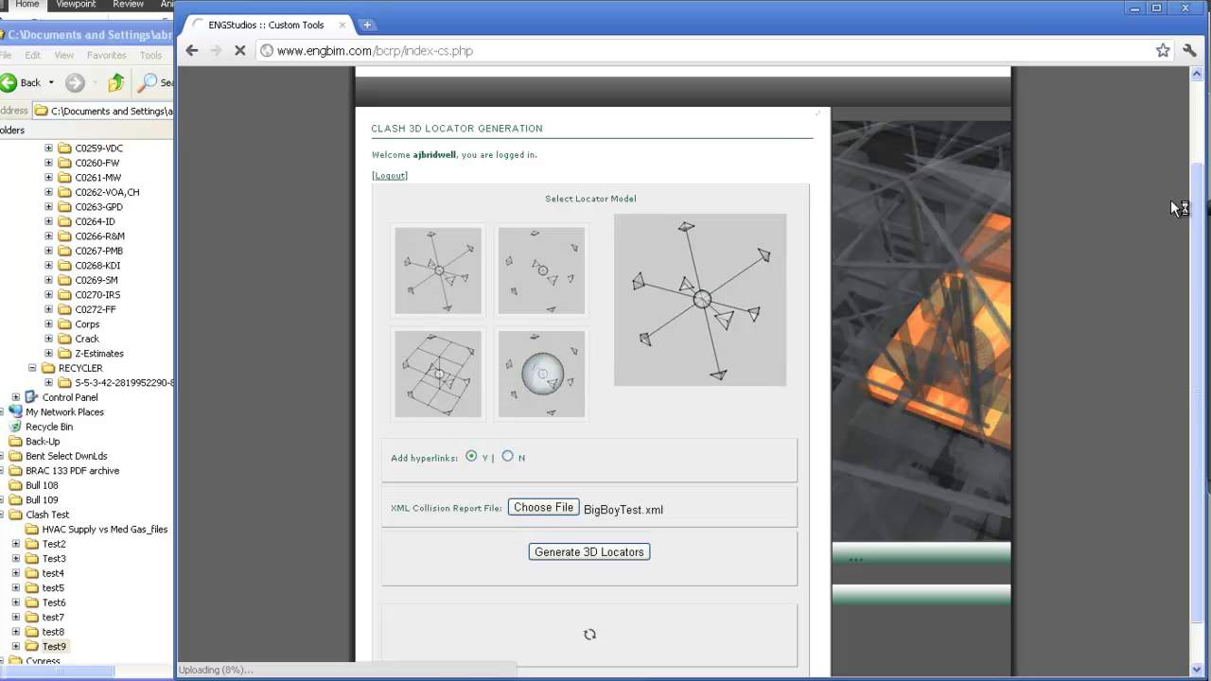
scroll(1200, 202, "down", 2)
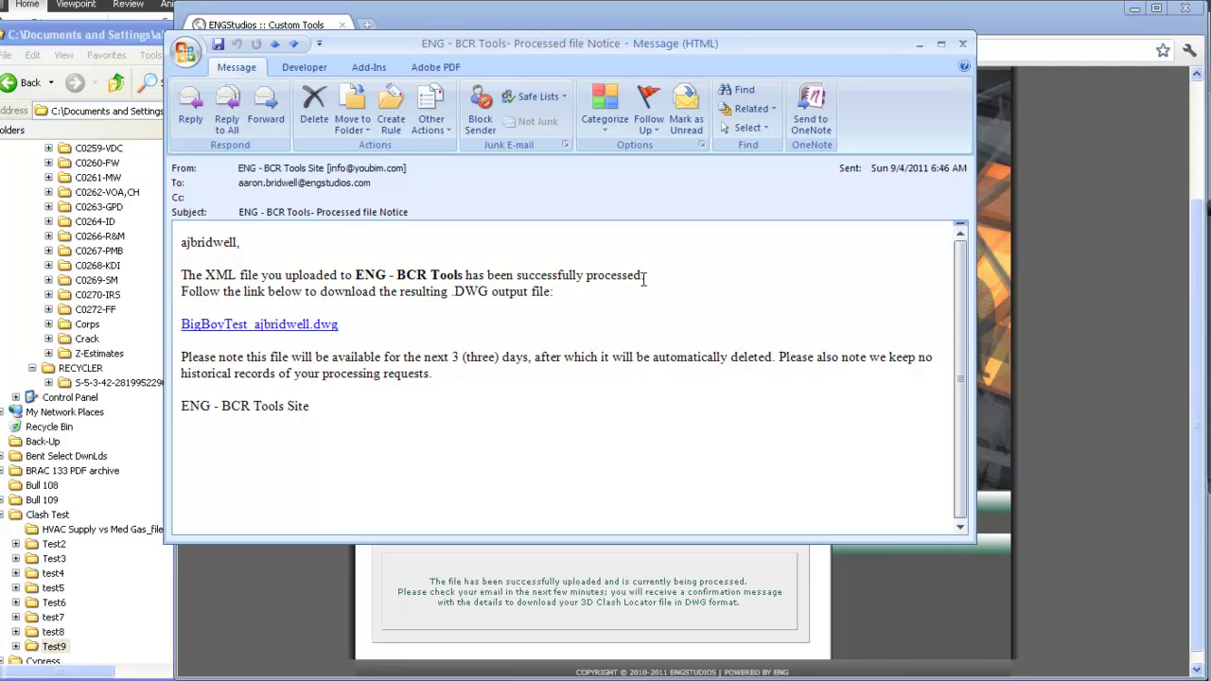
- Download the linked DWG locator file from the processed-file notice e-mail into the Test9 folder and close the message
left_click(966, 46)
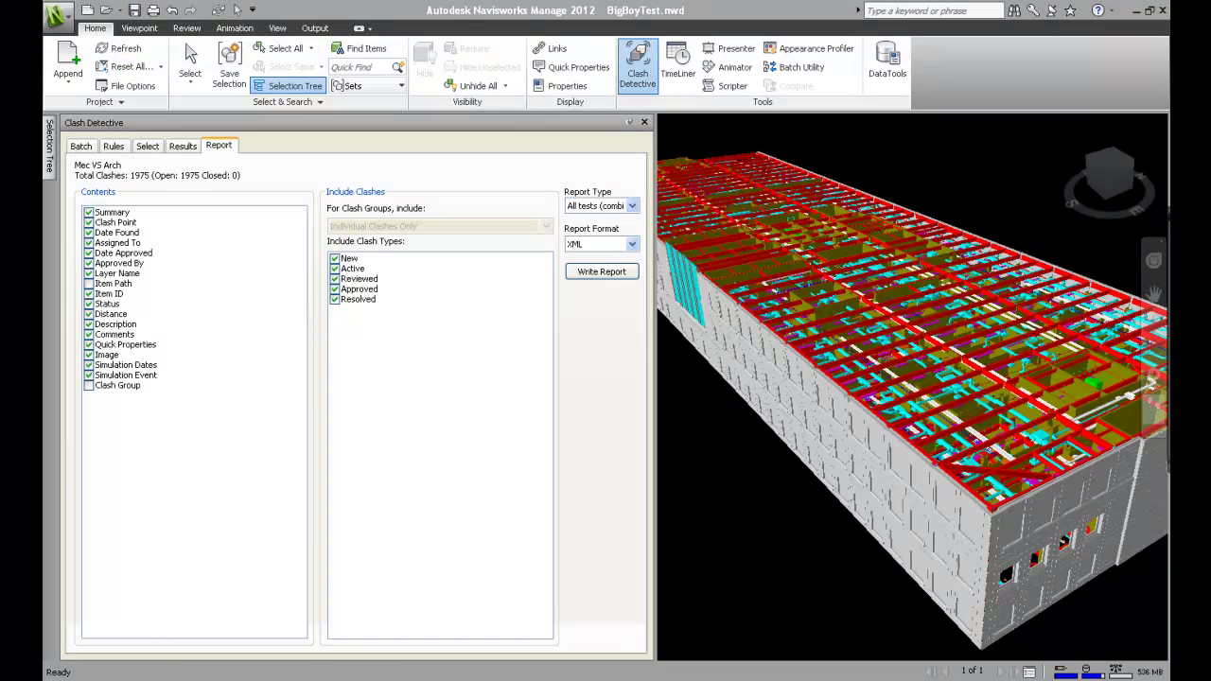
key("alt+Tab")
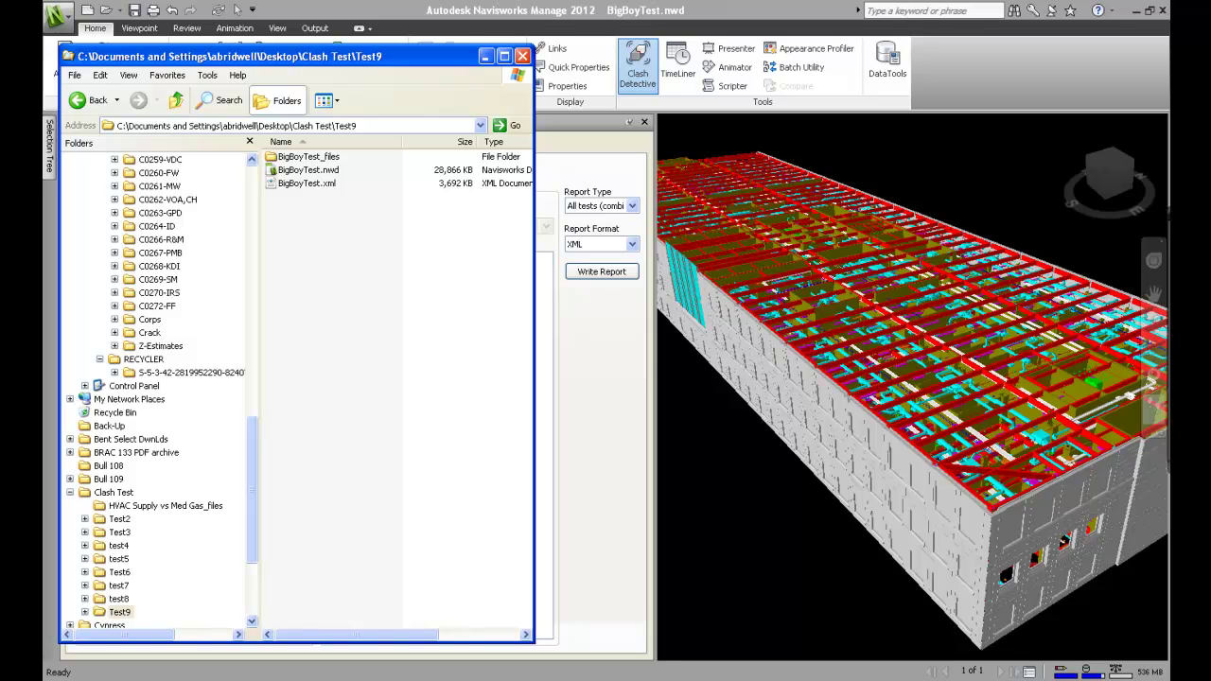
left_click_drag(1210, 137, 656, 124)
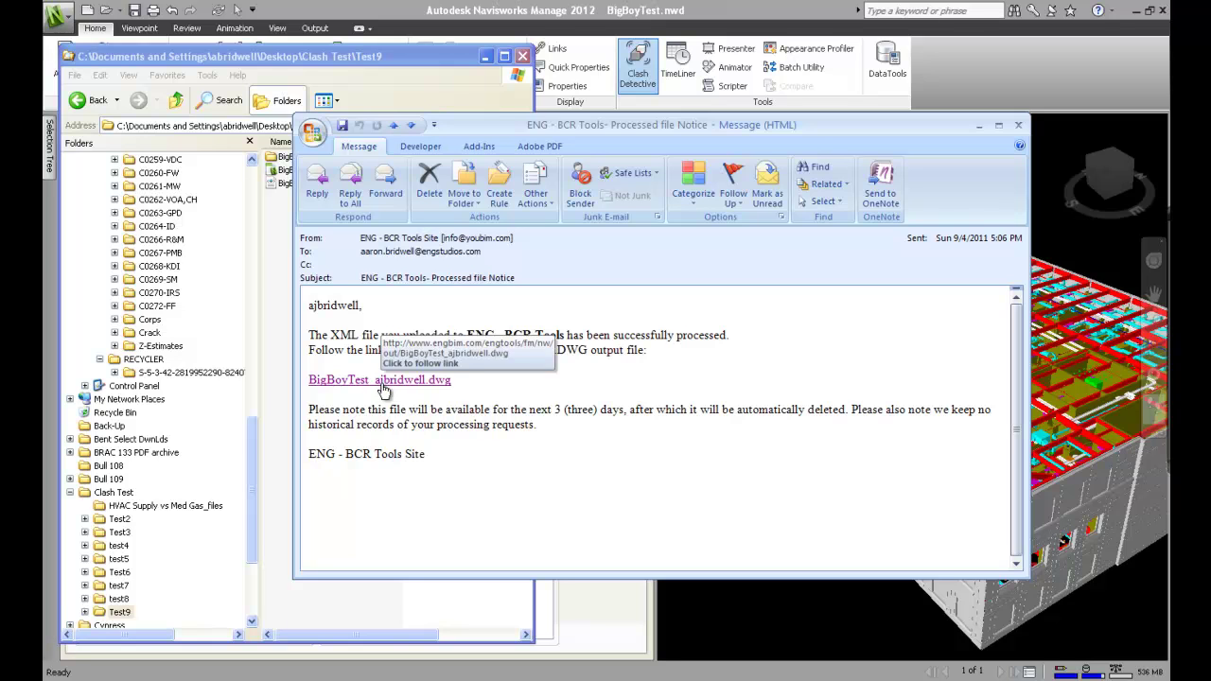
left_click(1020, 127)
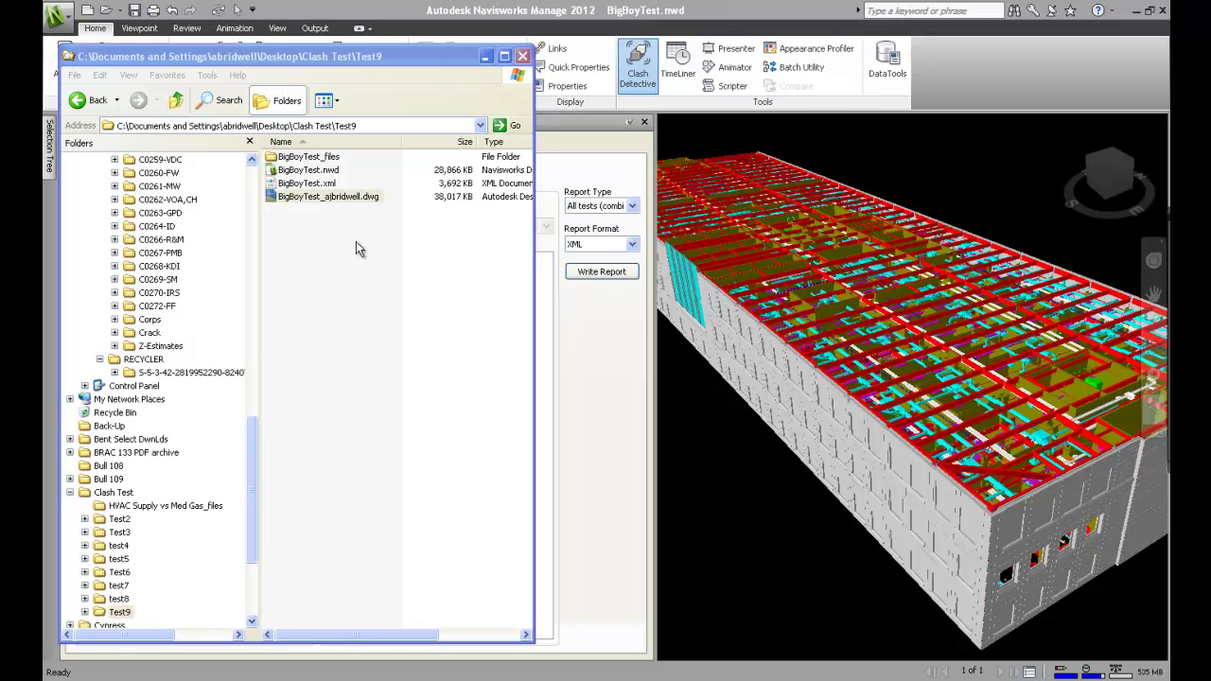
- Bring Navisworks with the BigBoyTest model back in front of the file browser and close Clash Detective
left_click(305, 203)
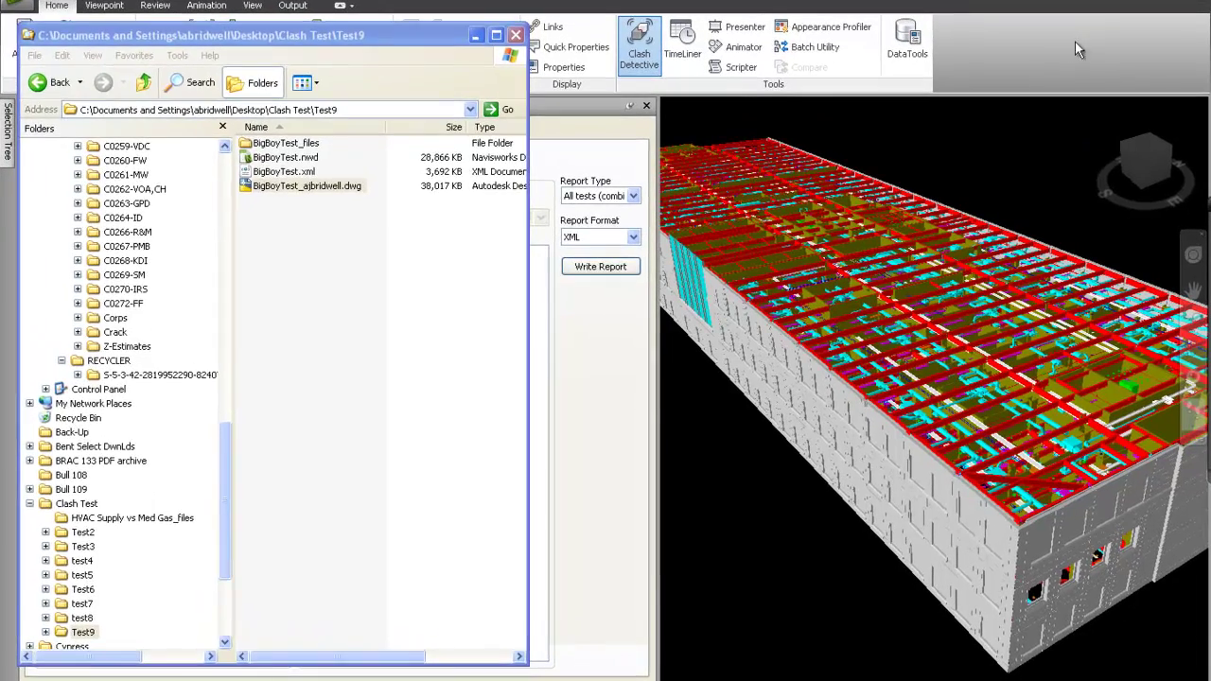
left_click(1031, 33)
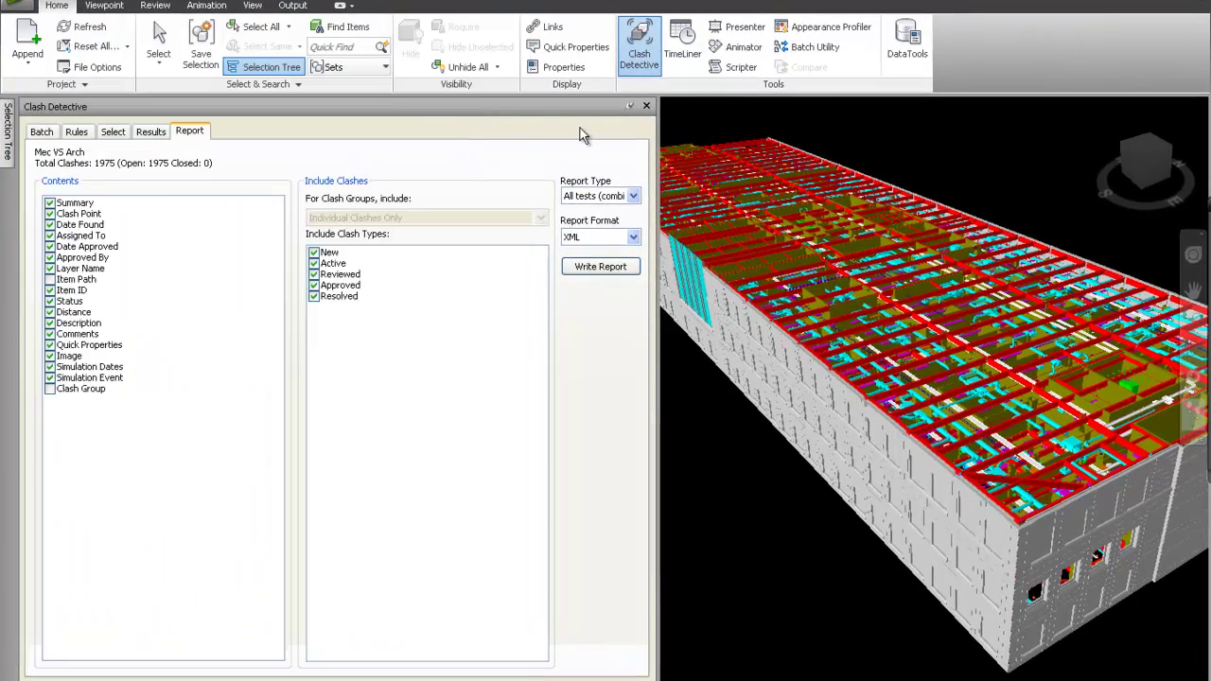
left_click(646, 106)
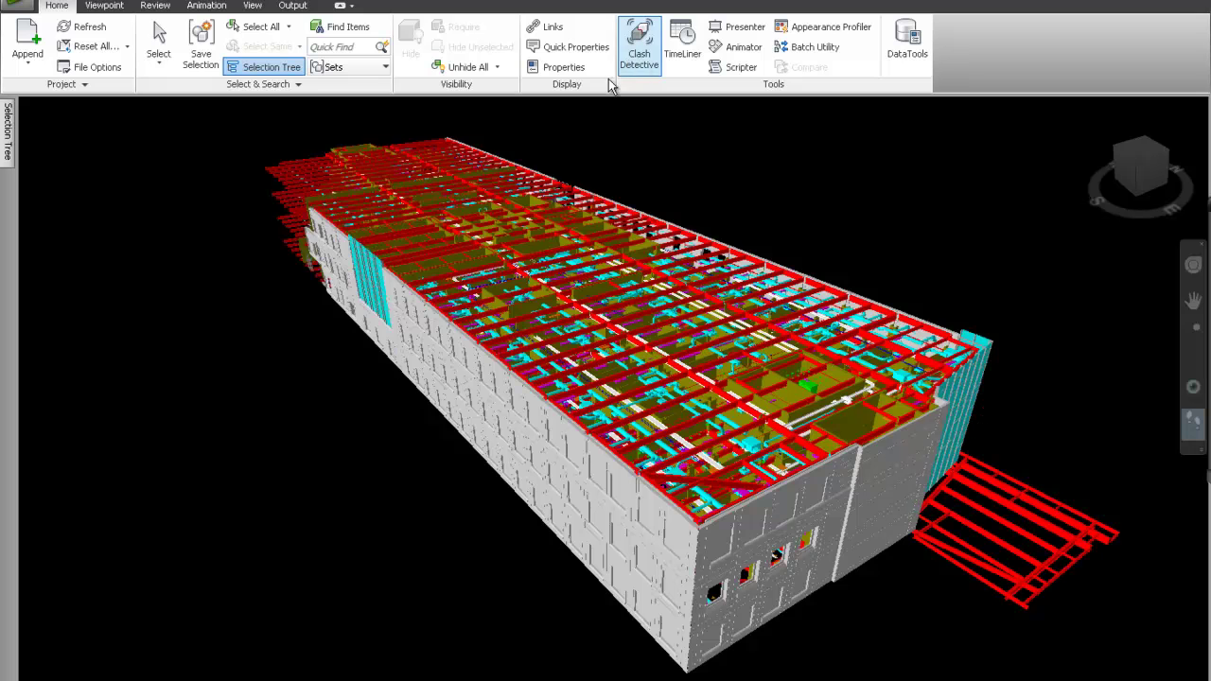
- Append the BigBoyTest locator DWG from the Test9 folder to the model, using the Autodesk RealDWG file type
left_click(27, 38)
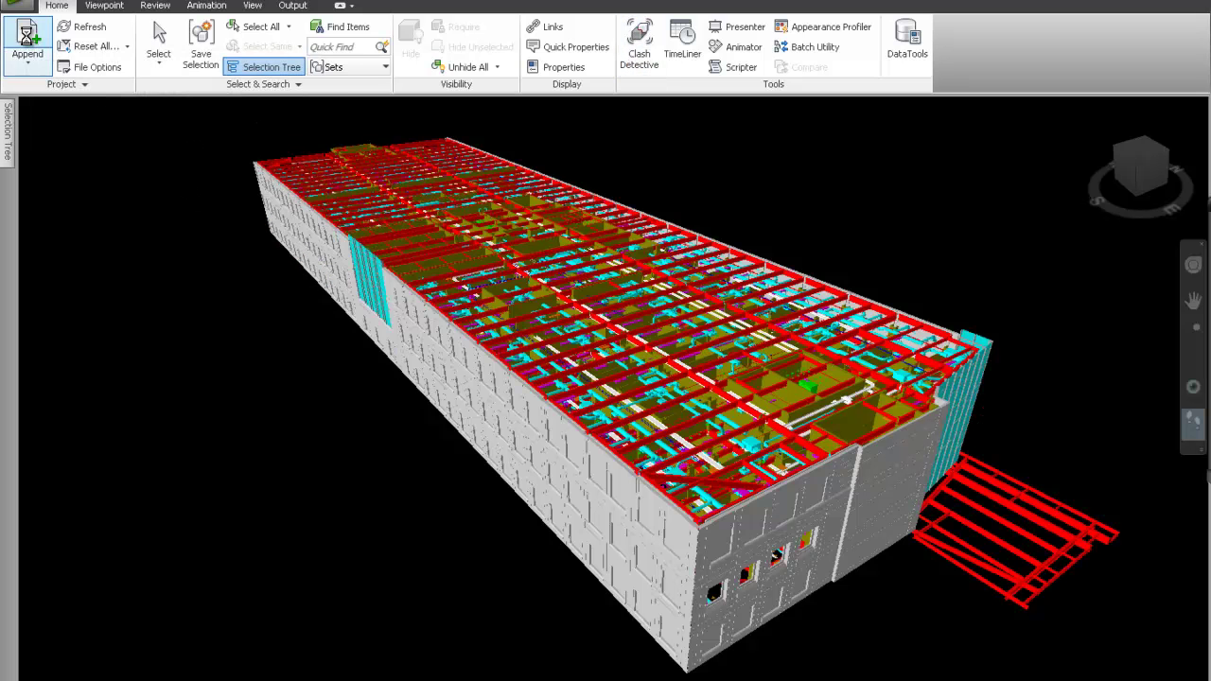
left_click(735, 498)
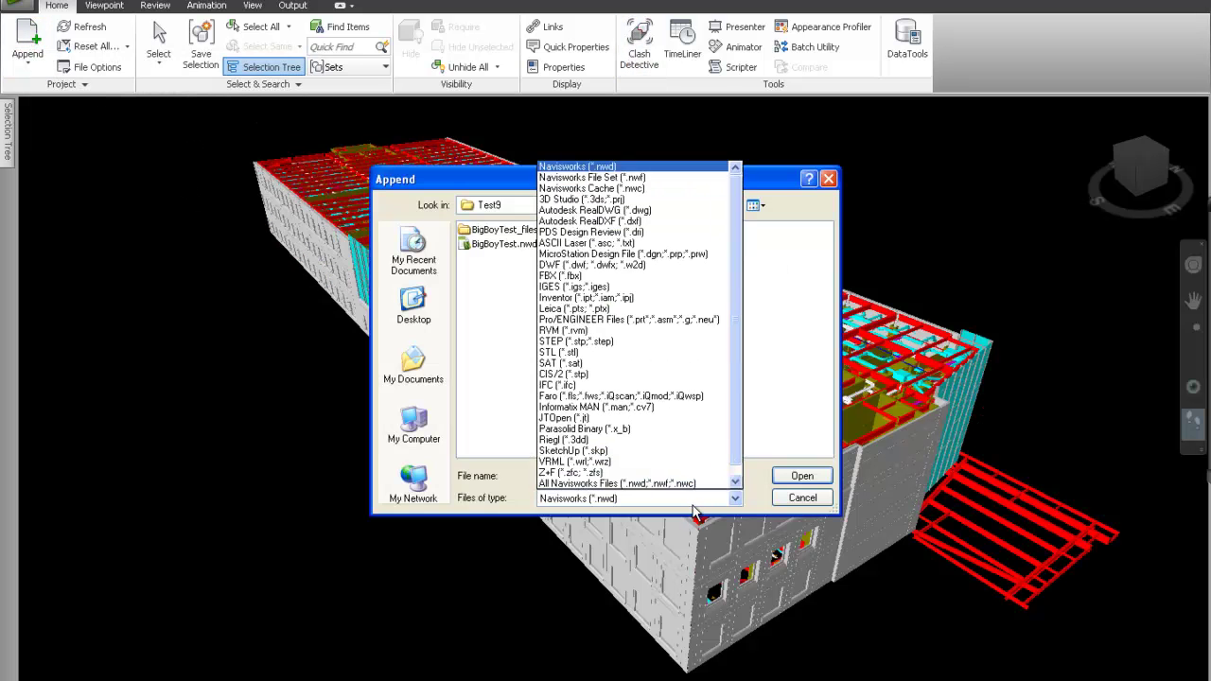
left_click(665, 210)
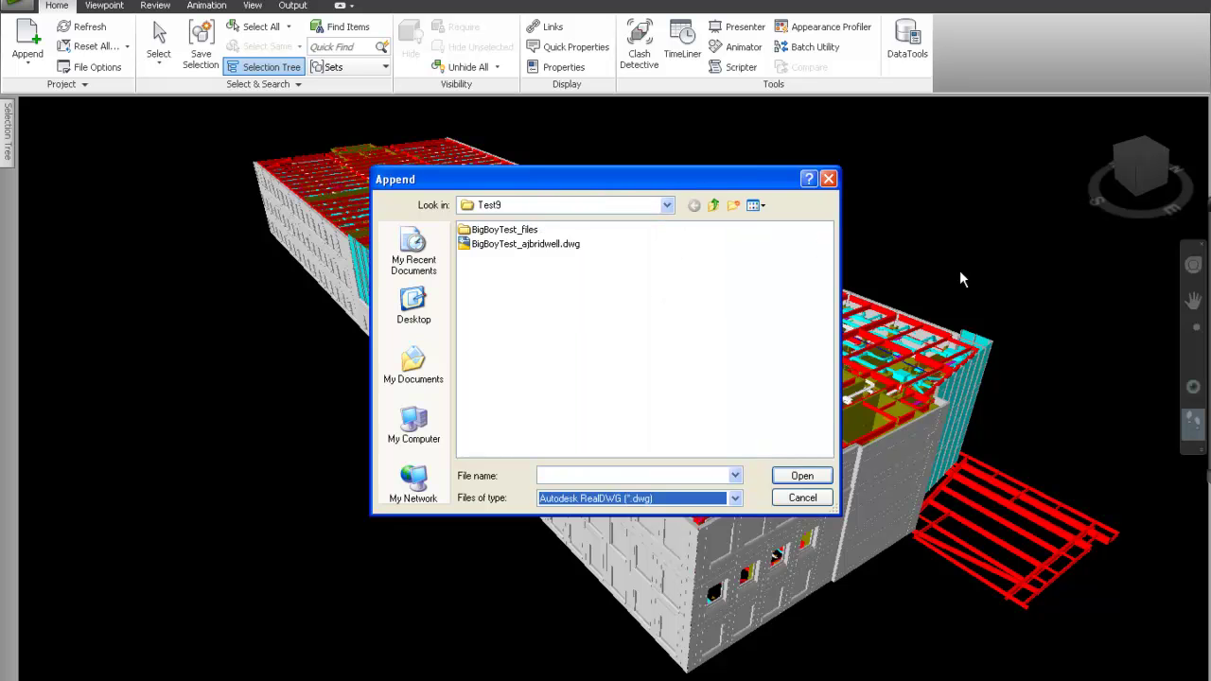
left_click(516, 245)
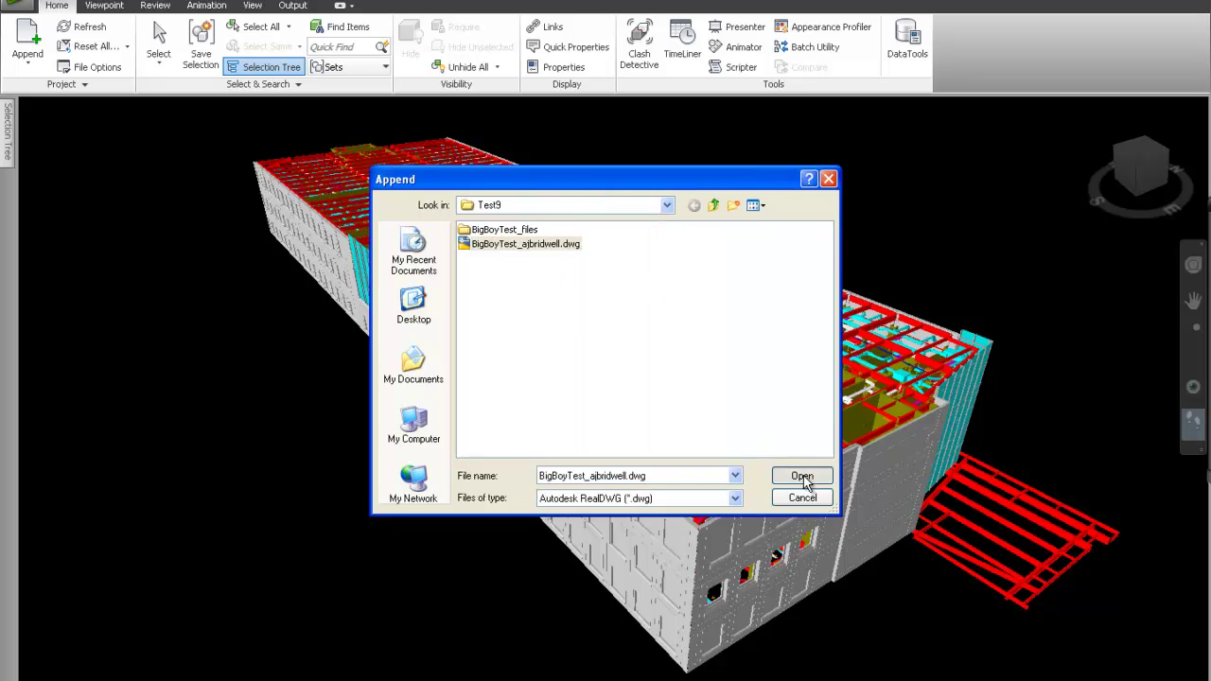
left_click(801, 475)
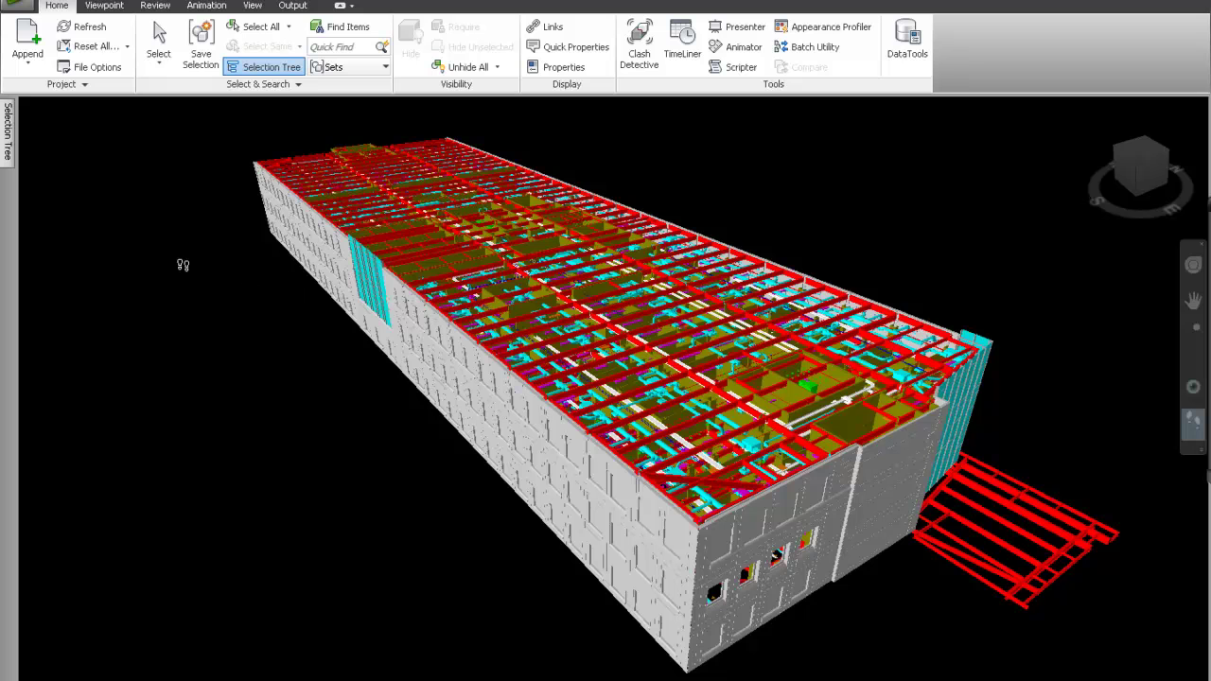
- Examine the appended clash locators in isolation from the BigBoyTest.nwd building model, with nothing selected
mouse_move(7, 151)
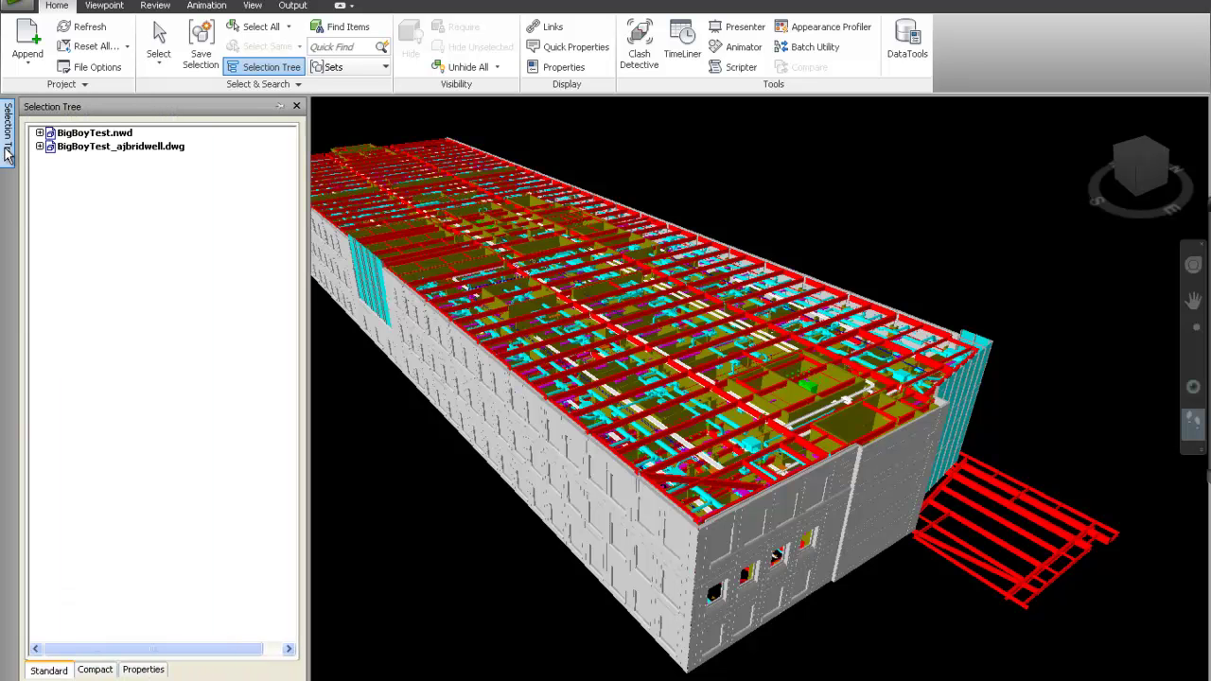
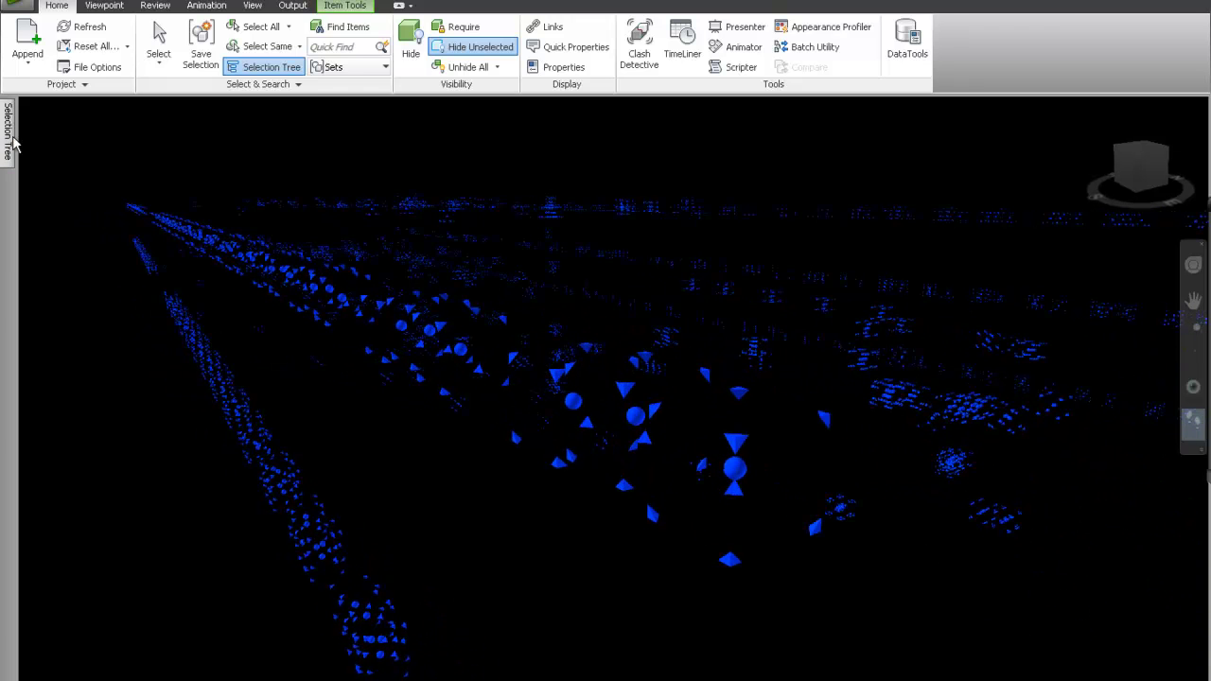
mouse_move(7, 132)
left_click(61, 219)
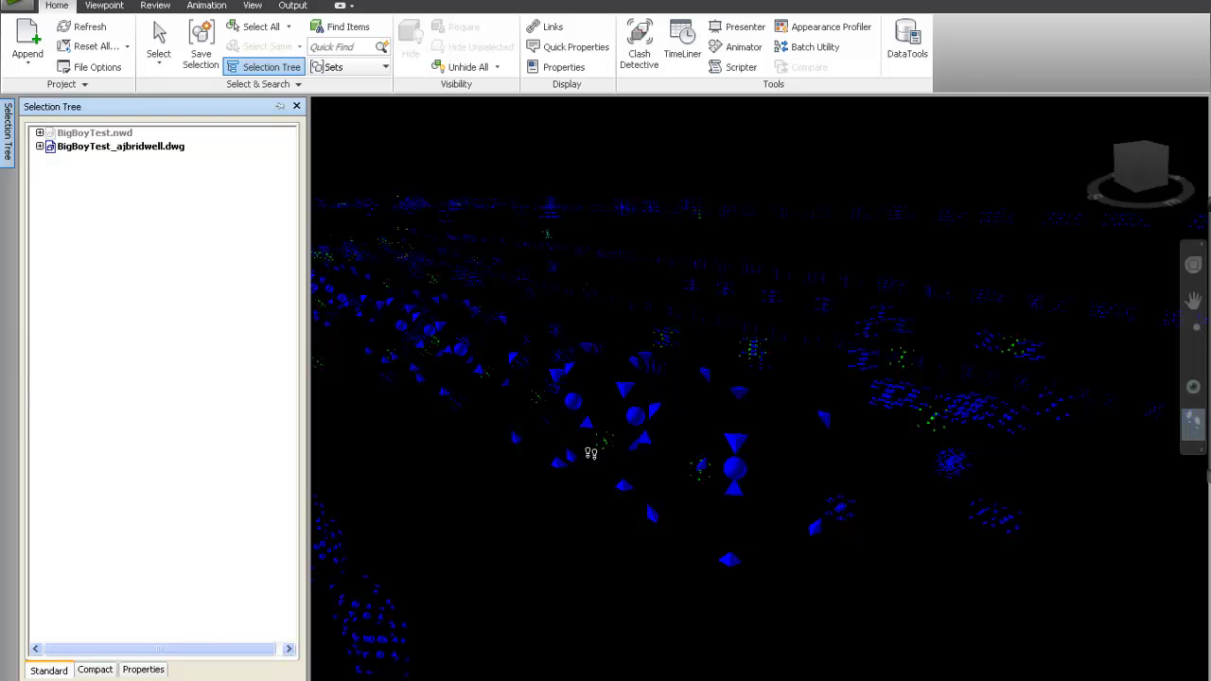
left_click_drag(640, 459, 747, 429)
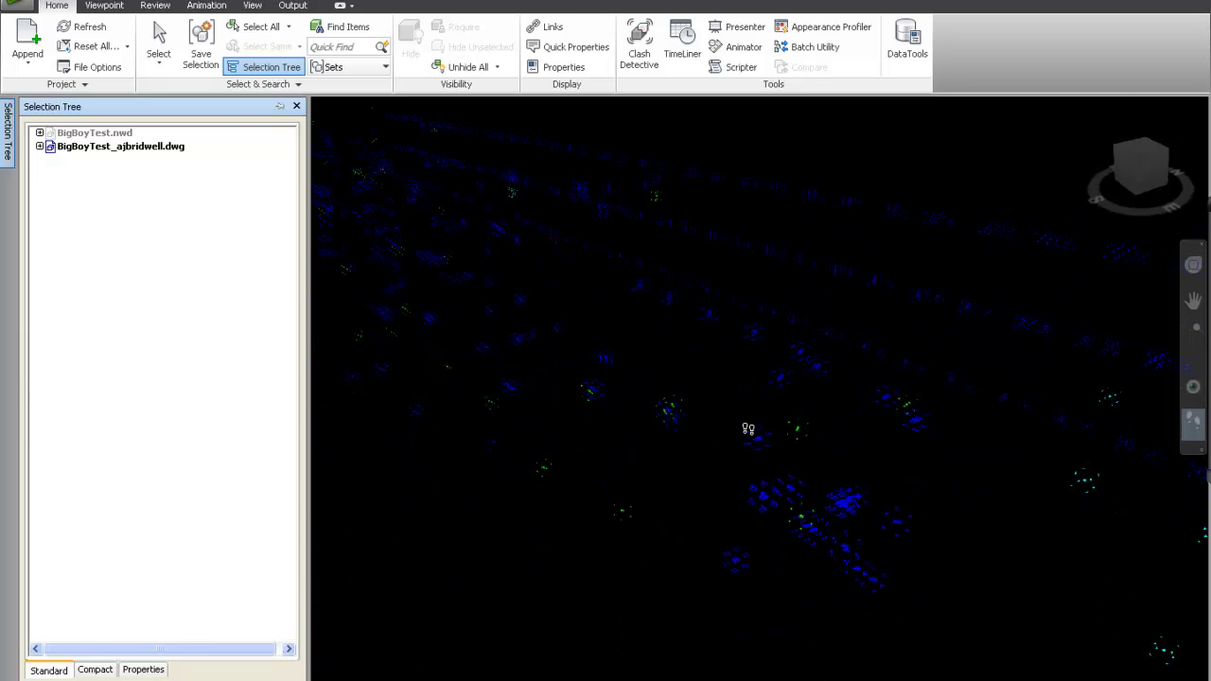
left_click_drag(721, 525, 24, 151)
- Expand the locator DWG in the selection tree, highlight its clash groups from Elec-VS-Fire to Mech-VS-Fire one by one, and clear the selection
left_click(39, 146)
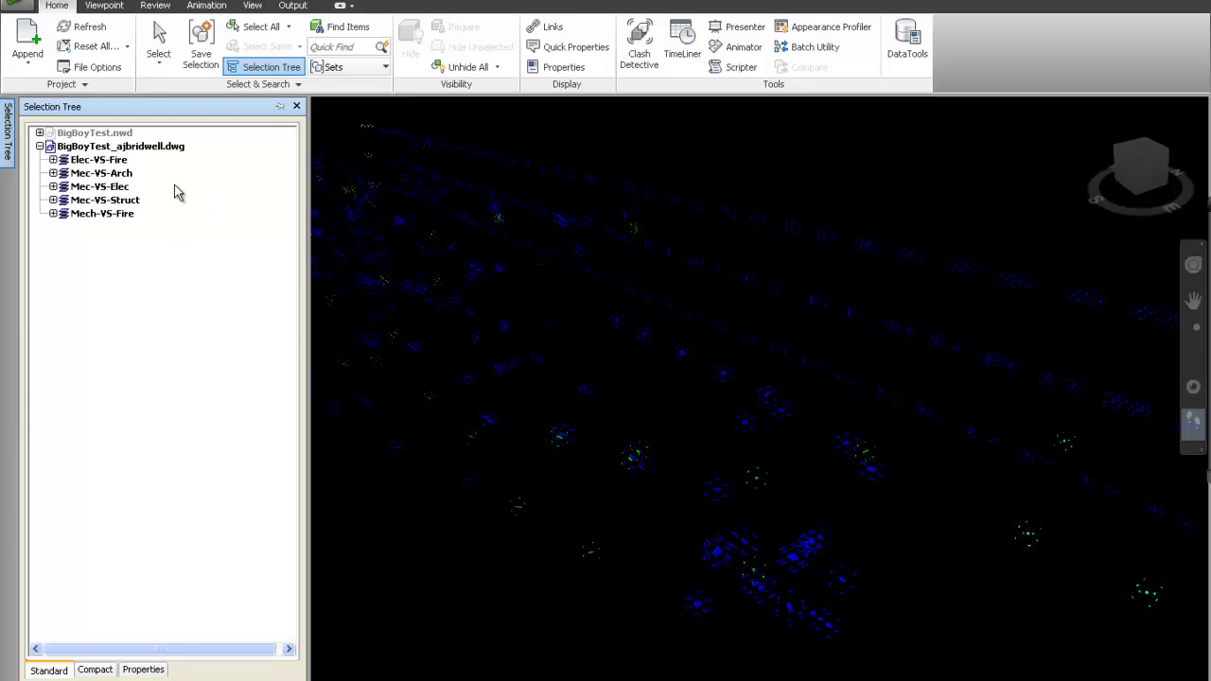
left_click(69, 163)
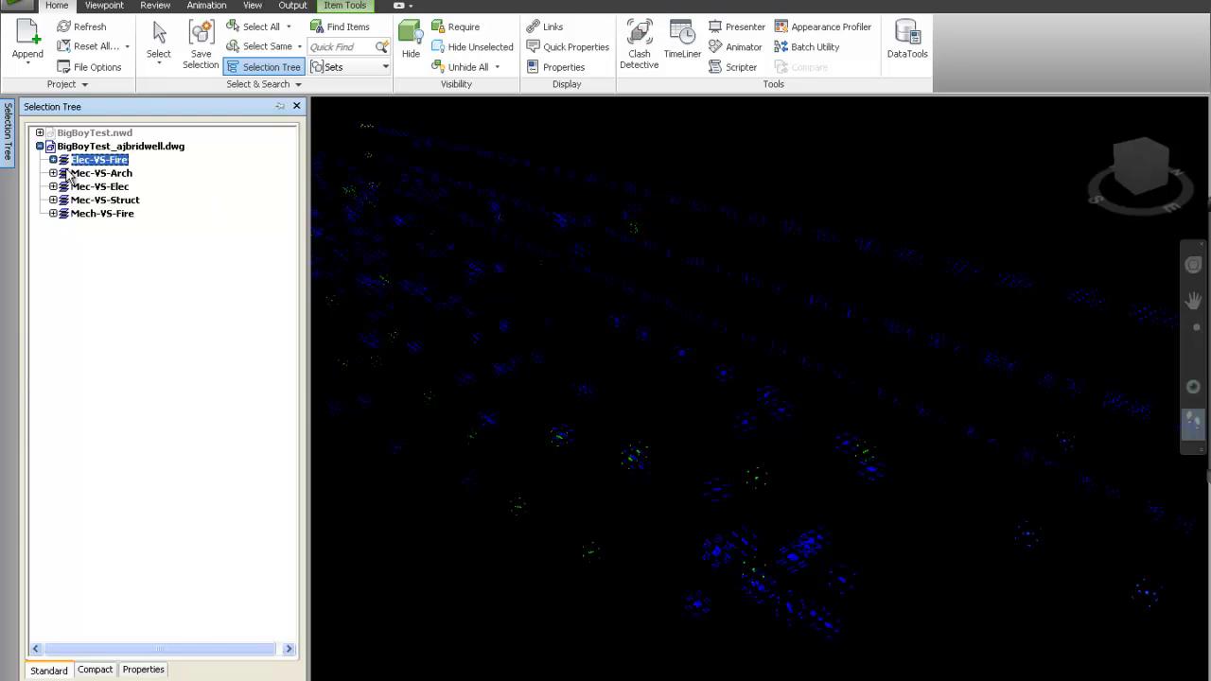
left_click(110, 174)
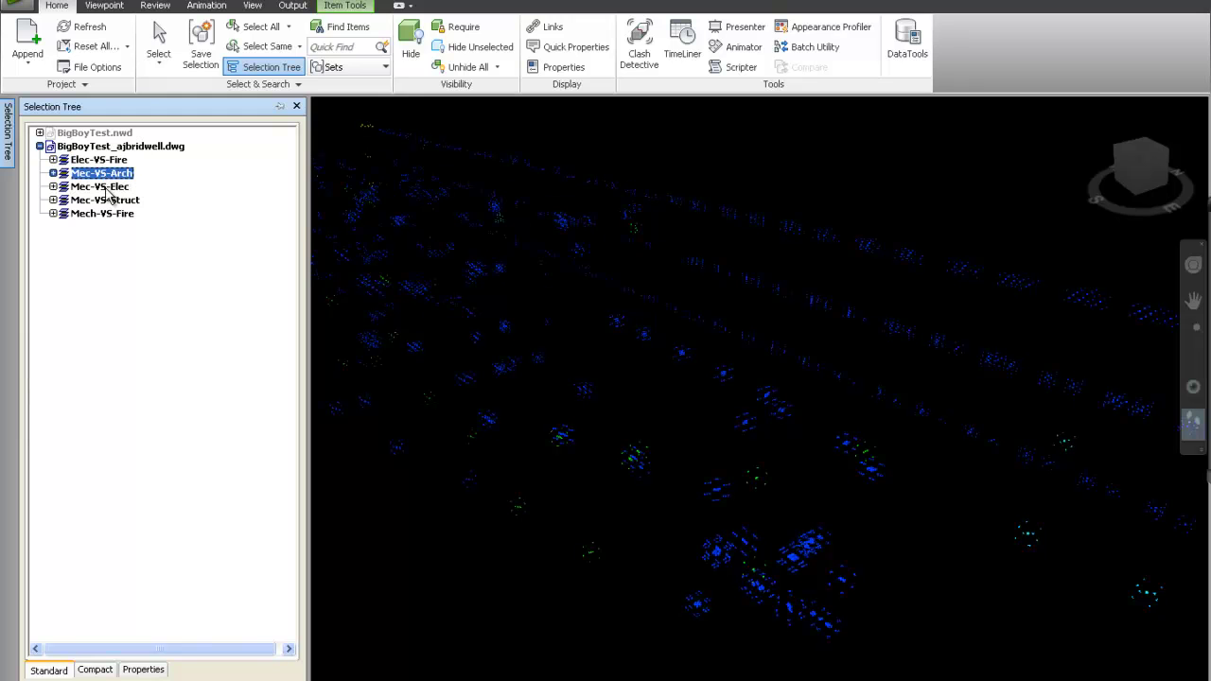
left_click(108, 187)
left_click(111, 201)
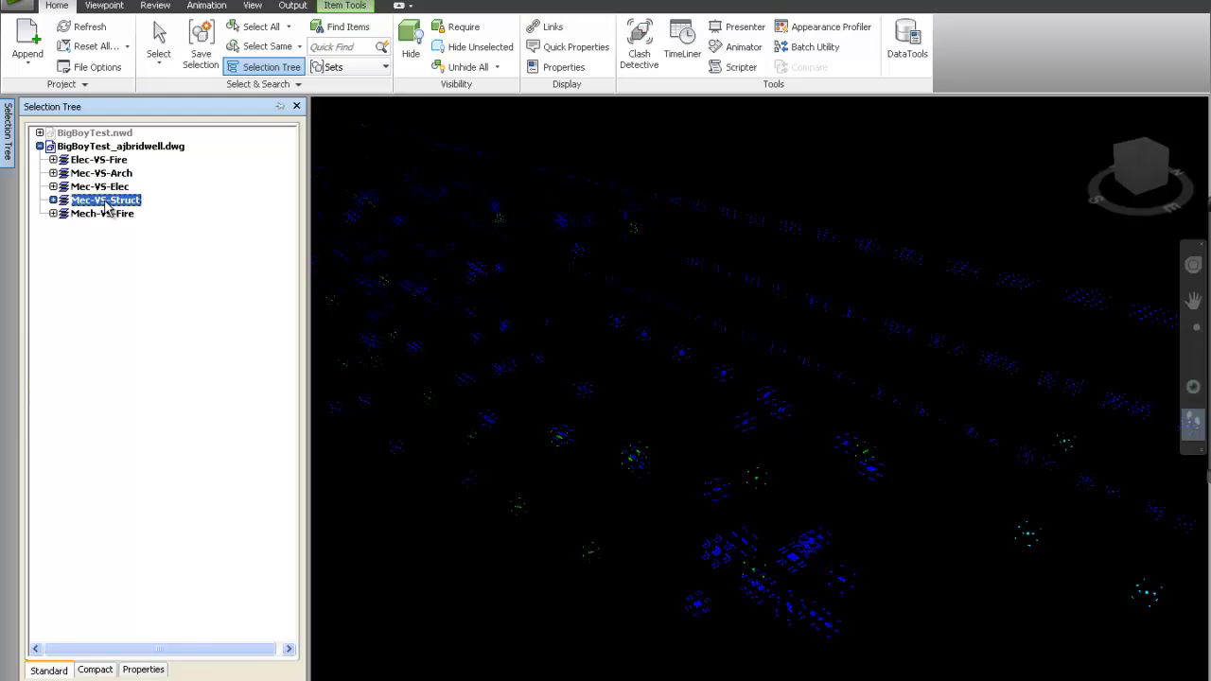
left_click(83, 216)
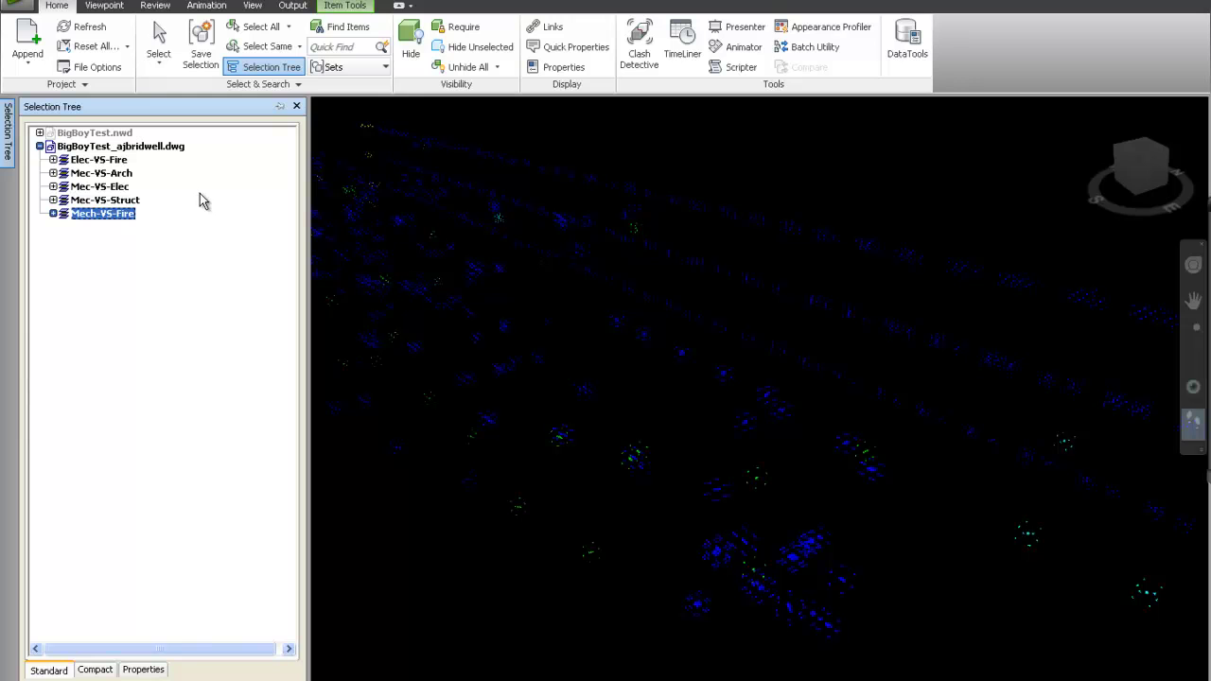
left_click(106, 202)
key("Up")
key("Up")
key("Up")
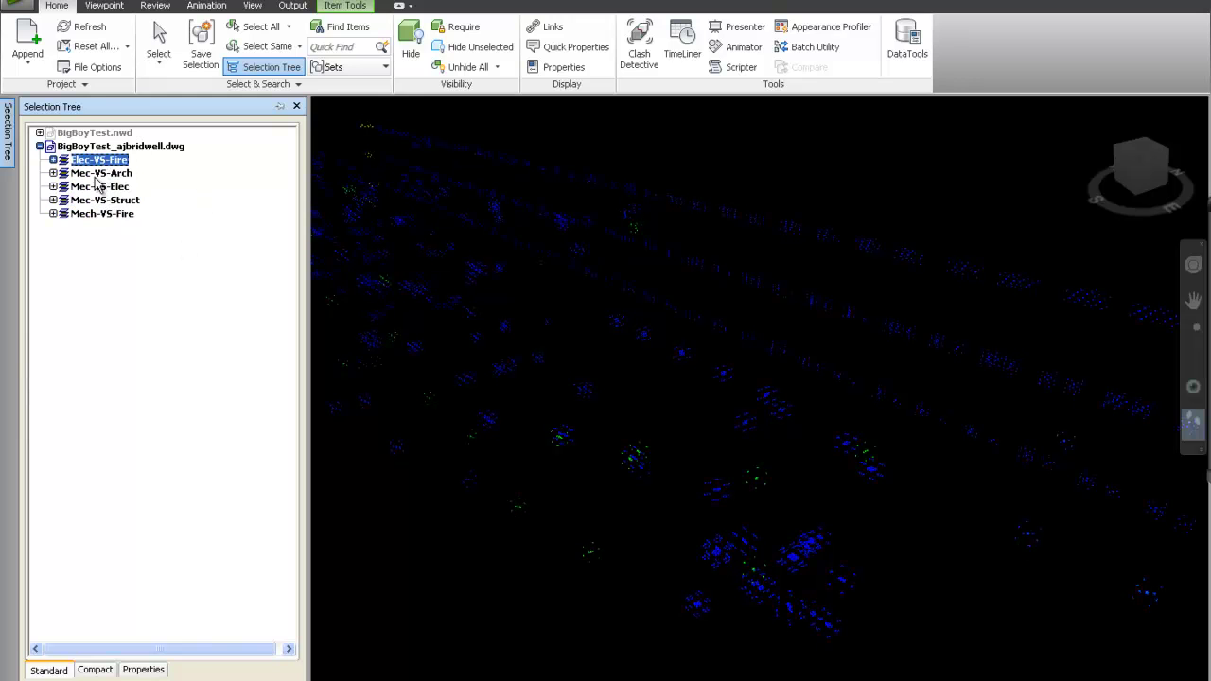
key("Down")
key("Down")
key("Down")
key("Down")
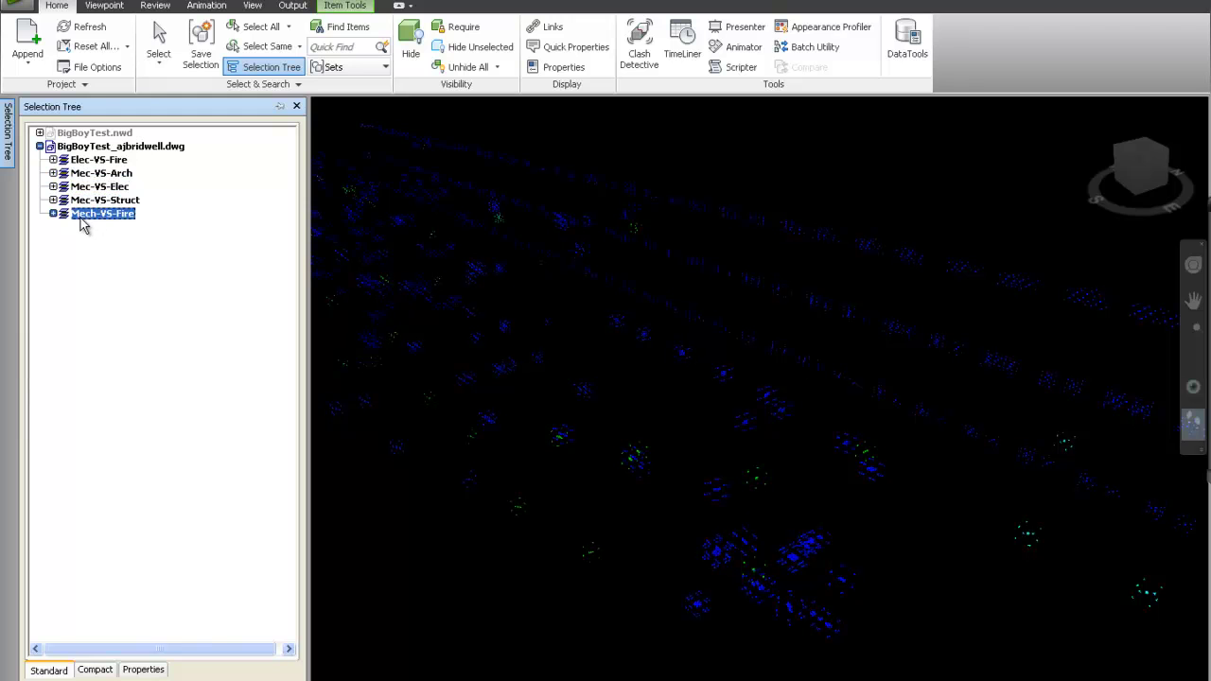
left_click(89, 275)
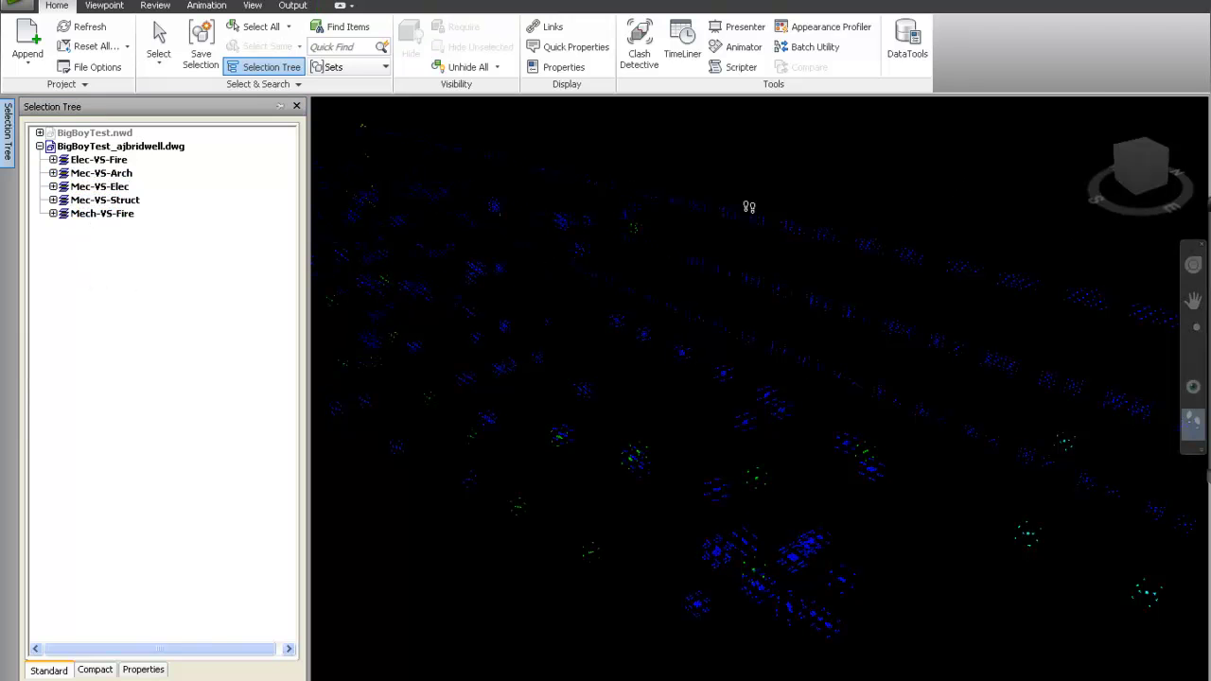
- Select the hidden BigBoyTest.nwd in the selection tree and unhide it
left_click(76, 134)
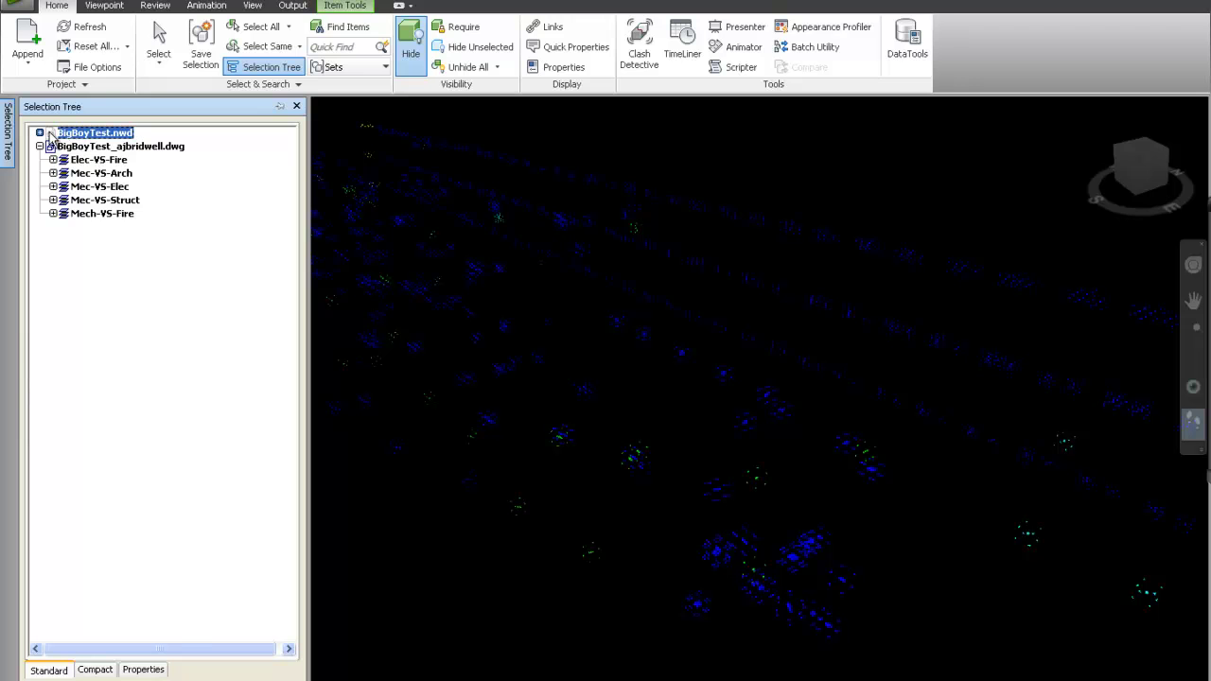
right_click(59, 138)
left_click(142, 406)
- Override the transparency of BigBoyTest.nwd to make the building see-through, and clear the selection
right_click(74, 134)
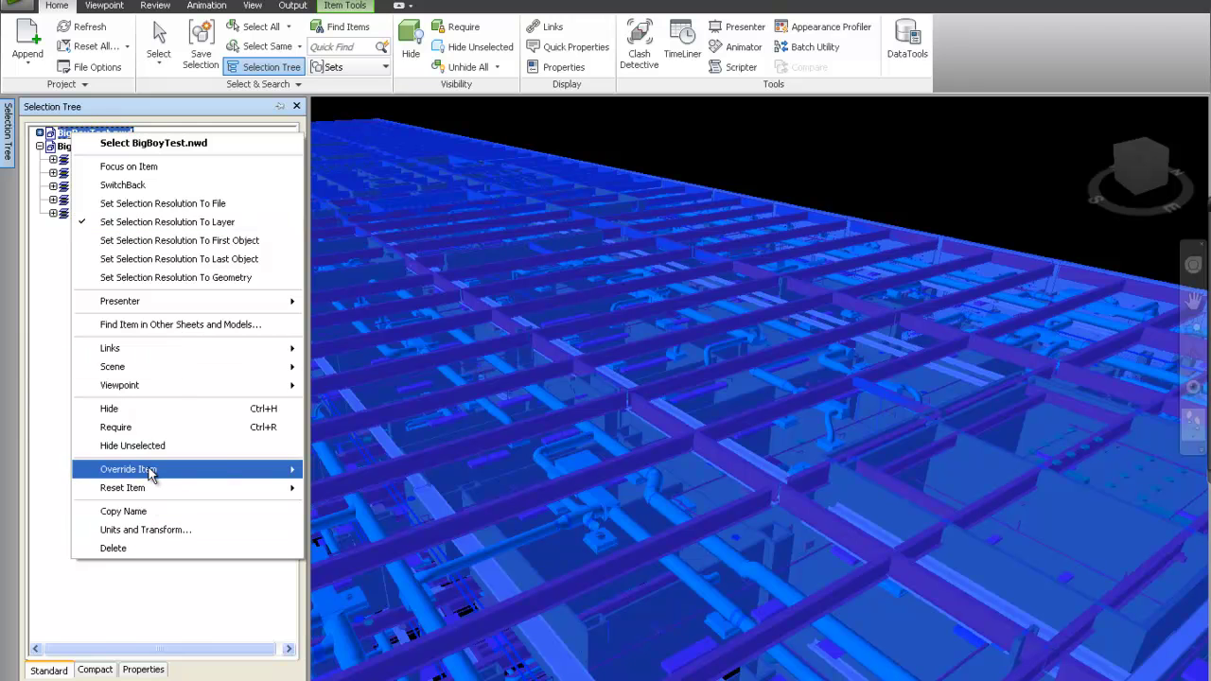
mouse_move(150, 471)
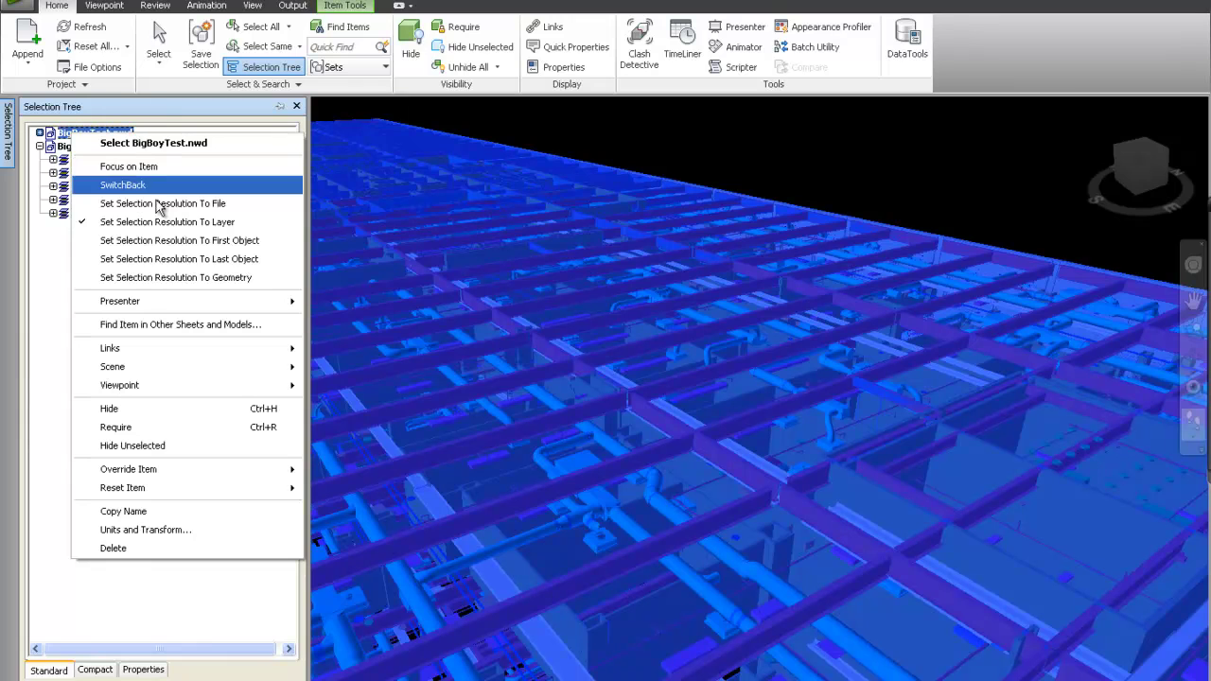
mouse_move(163, 309)
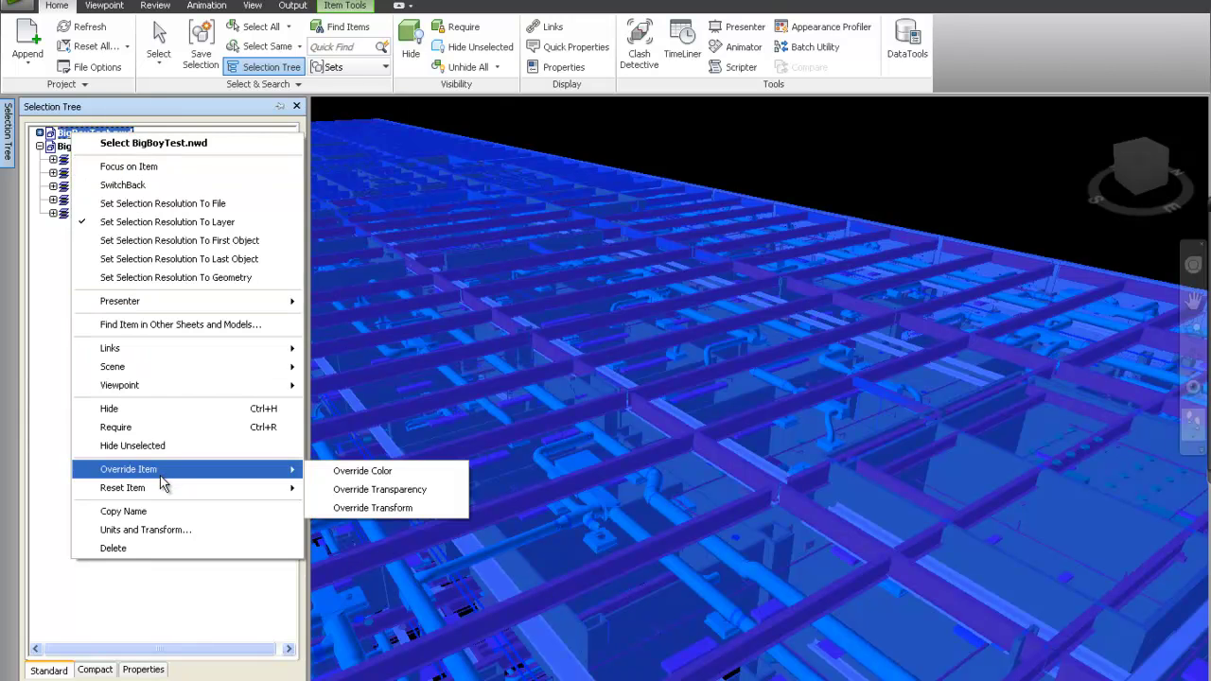
left_click(412, 497)
left_click(641, 346)
left_click(642, 355)
left_click(558, 381)
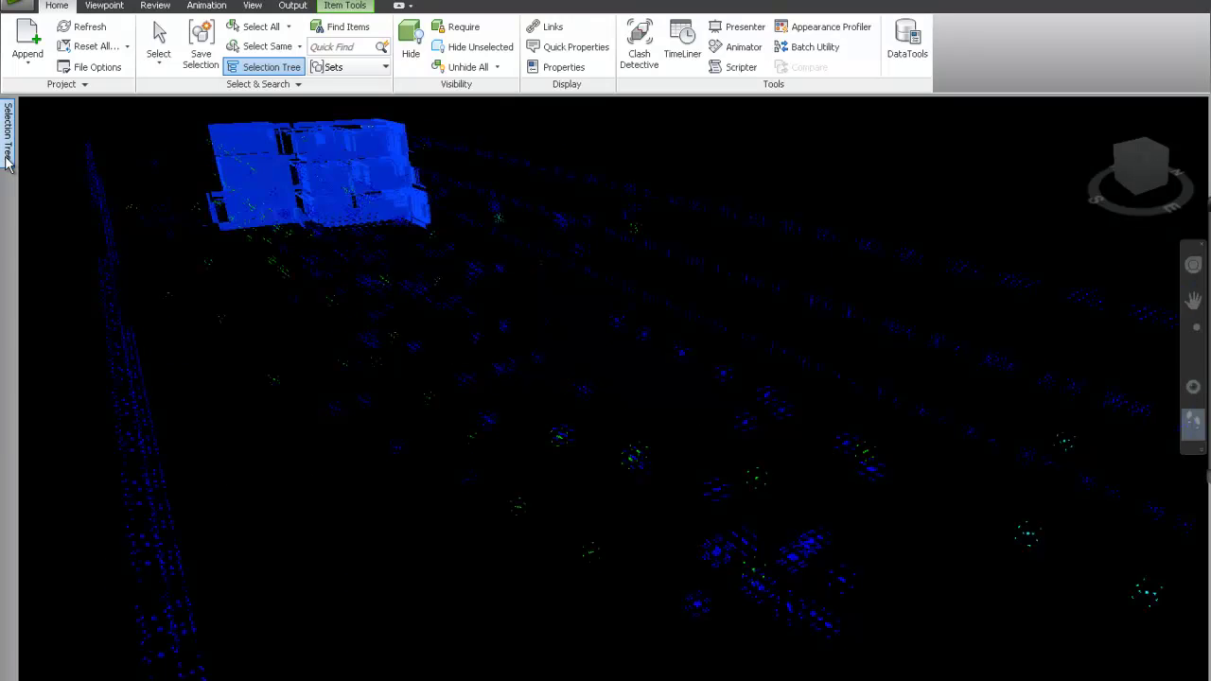
mouse_move(8, 163)
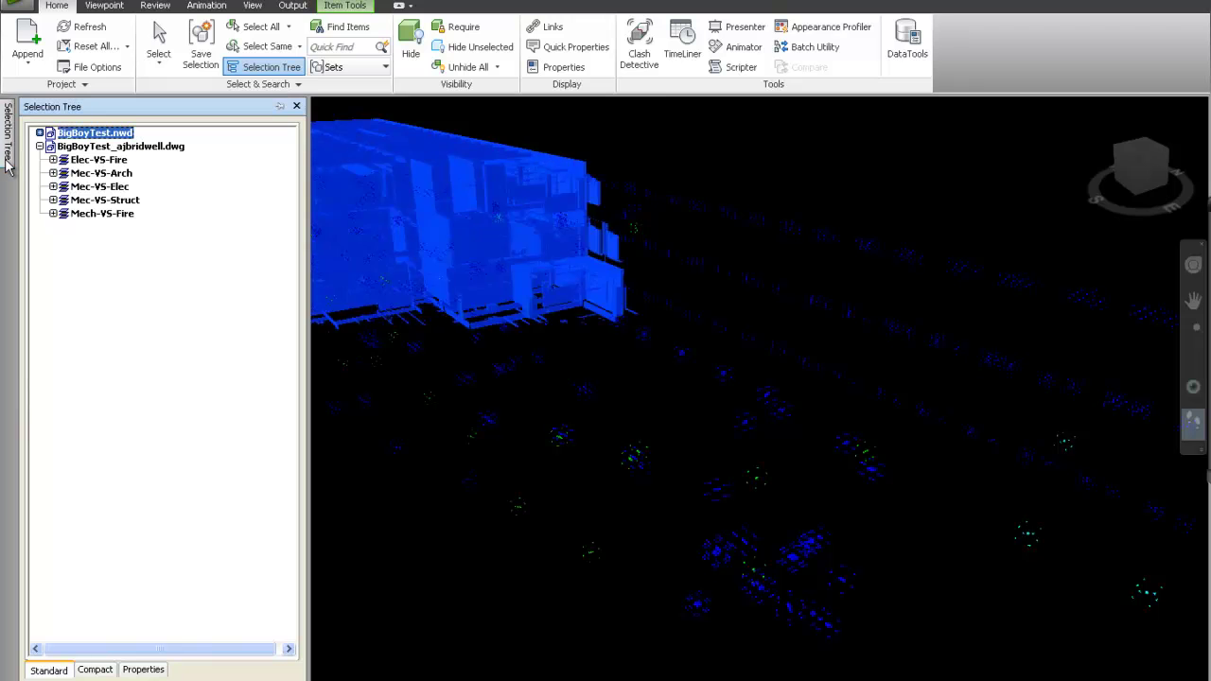
left_click(93, 325)
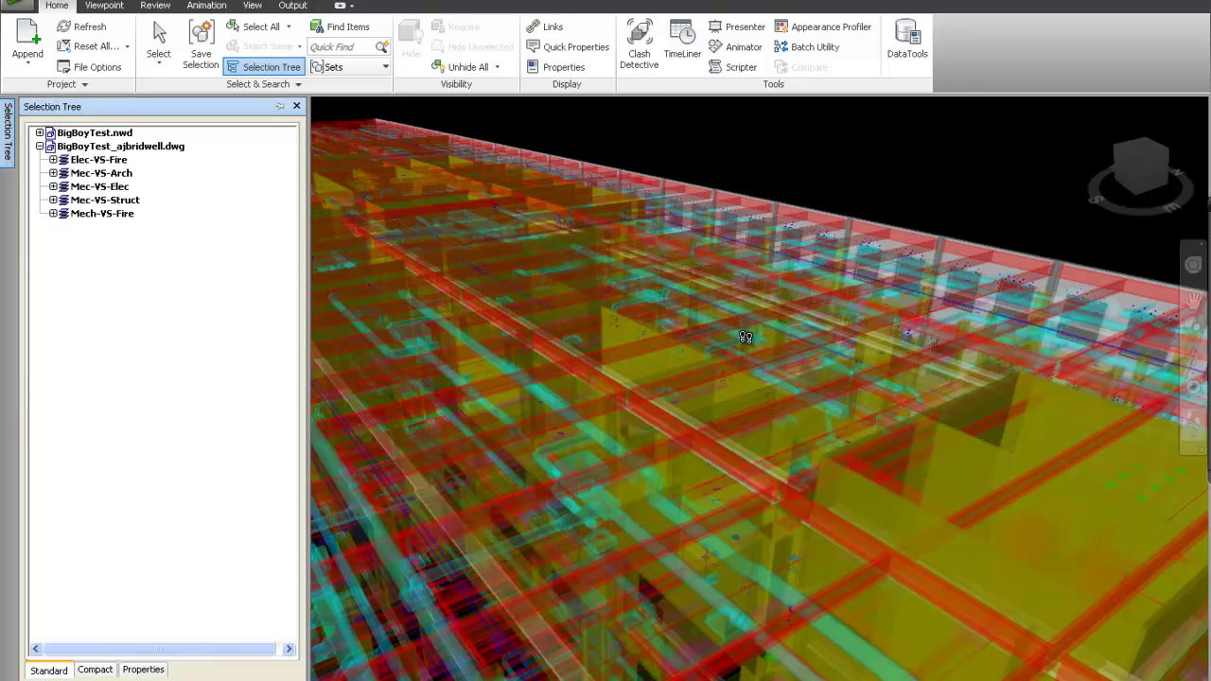
- Select the Clash3 locator under Elec-VS-Fire, inspect it close up from several sides within the model, and clear the selection
left_click(53, 160)
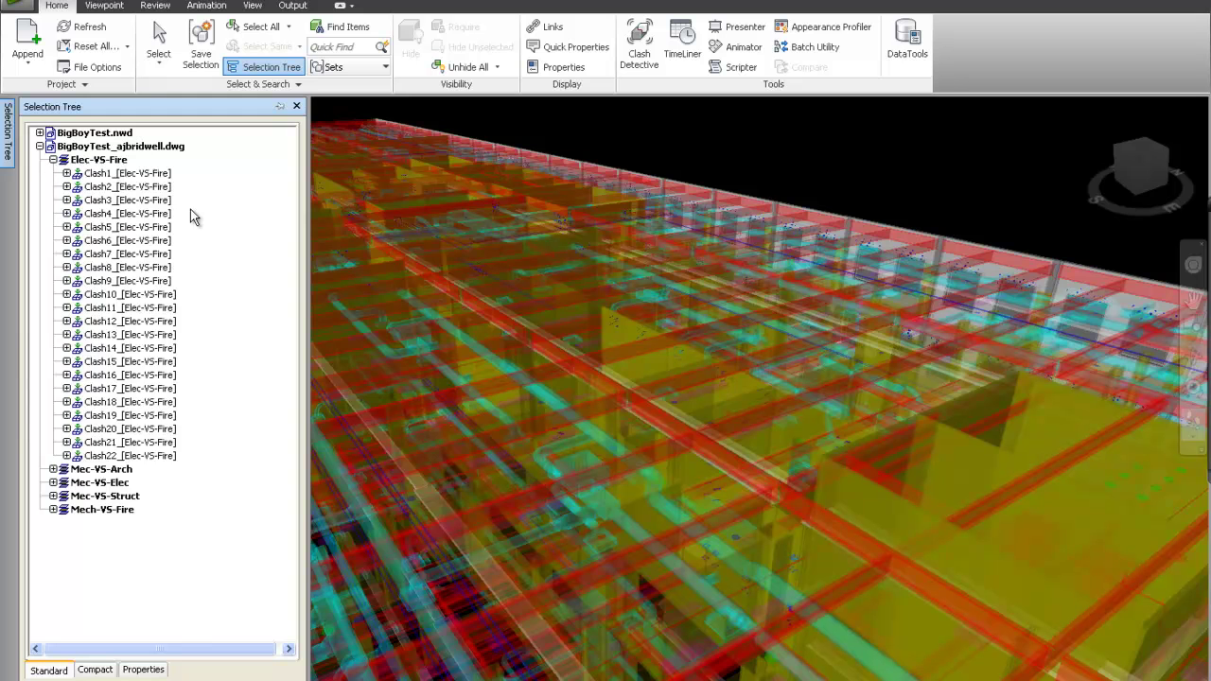
left_click(82, 202)
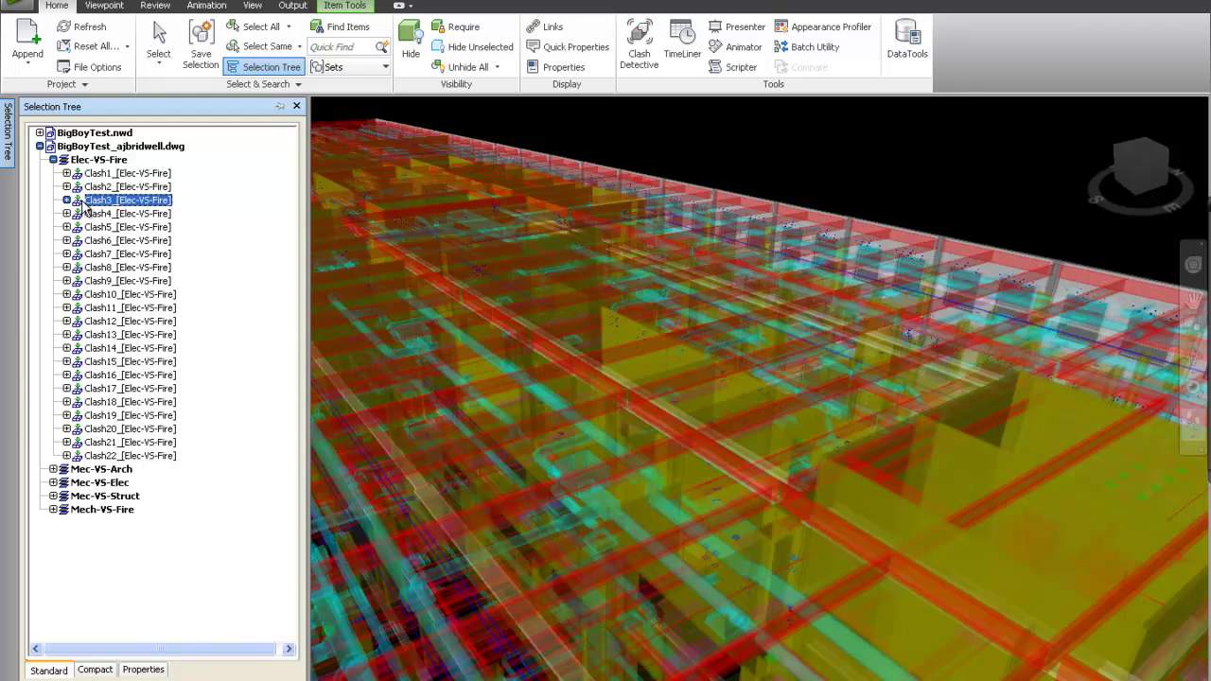
left_click(1121, 156)
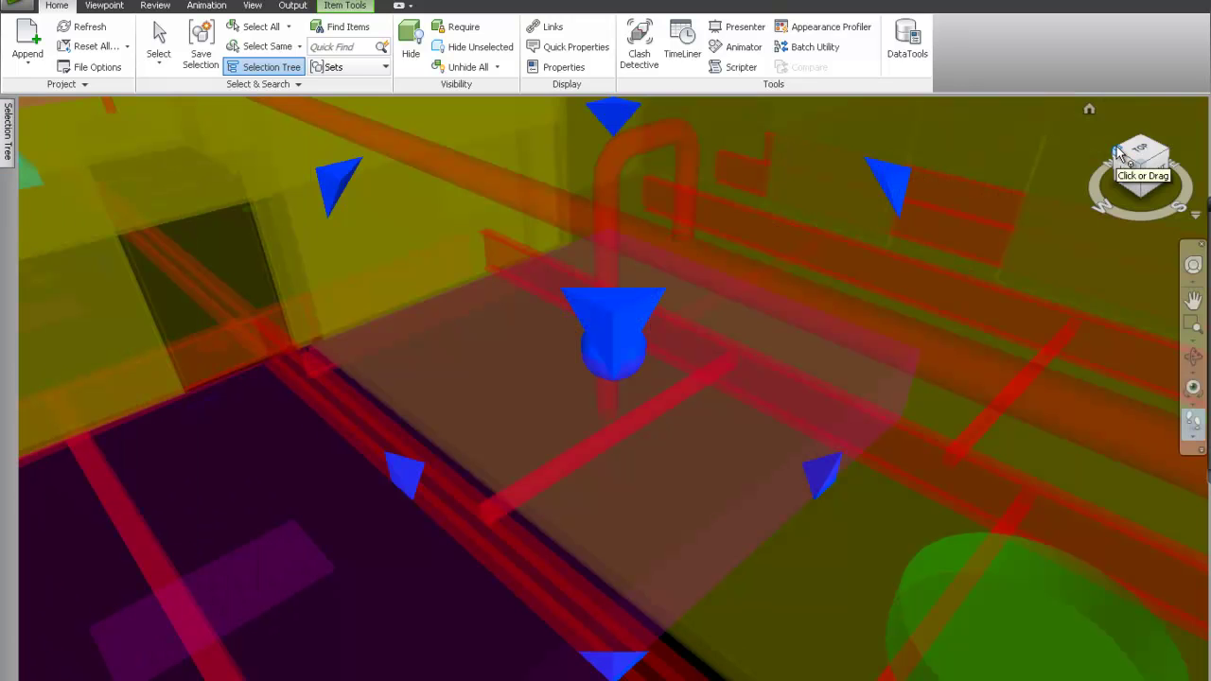
left_click_drag(679, 448, 716, 406)
left_click_drag(581, 476, 865, 395)
left_click_drag(687, 403, 761, 412)
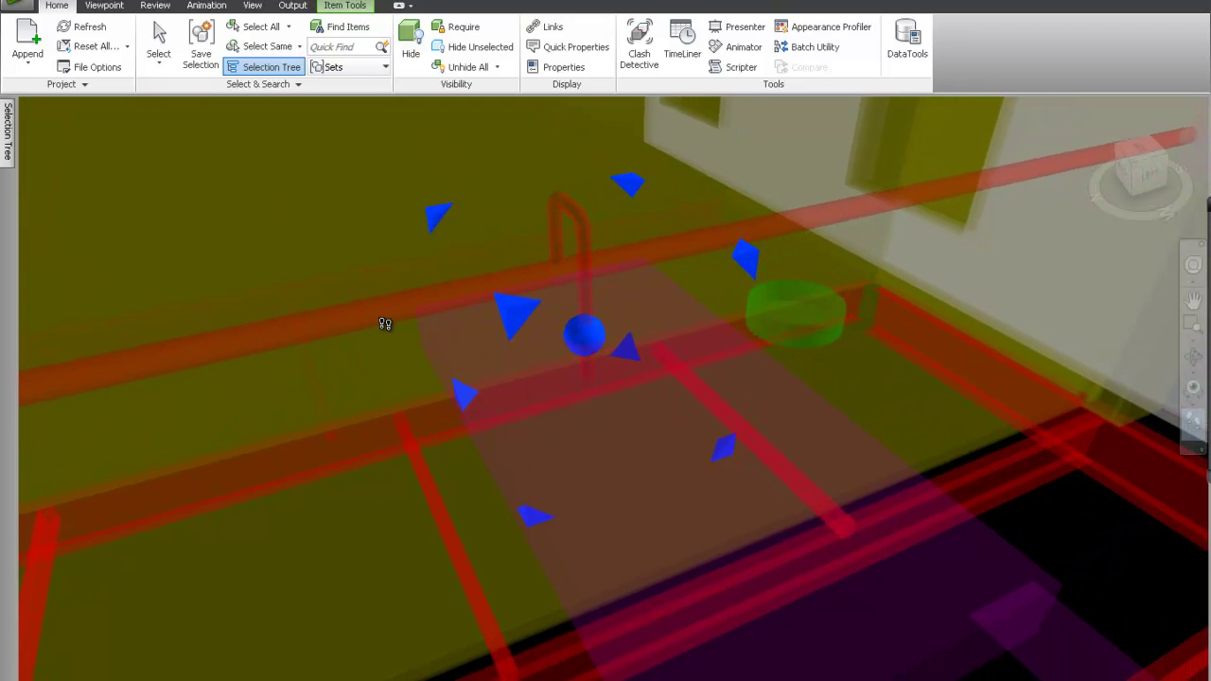
mouse_move(9, 152)
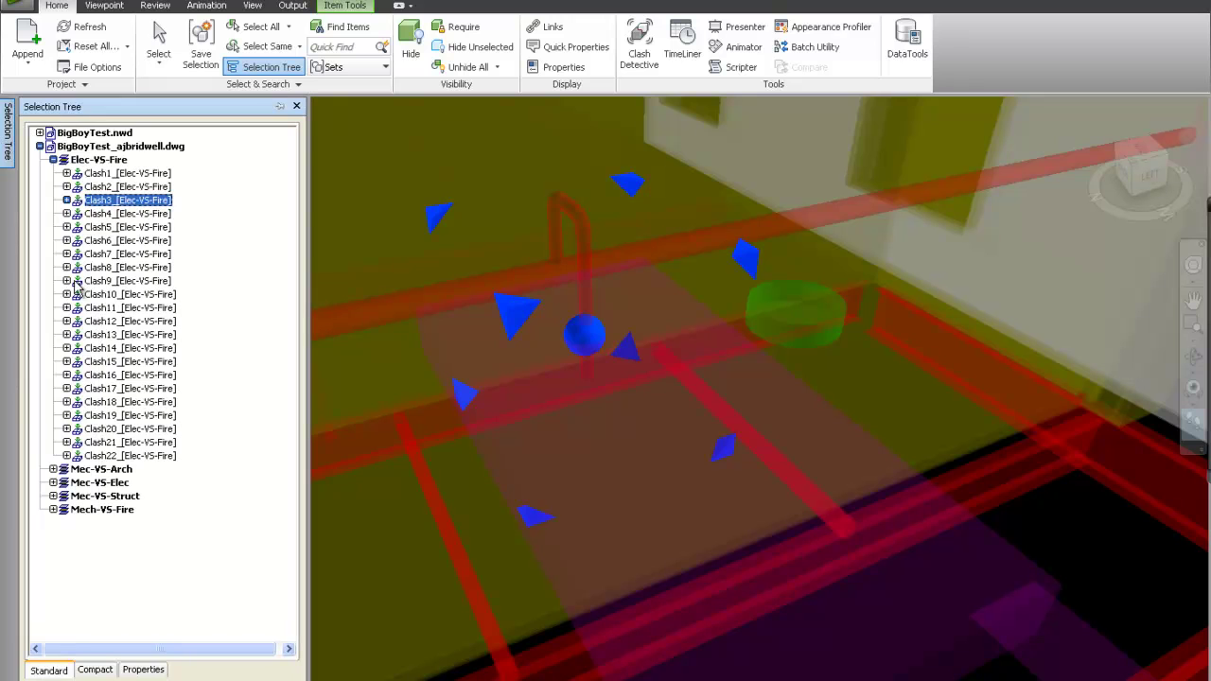
left_click(132, 552)
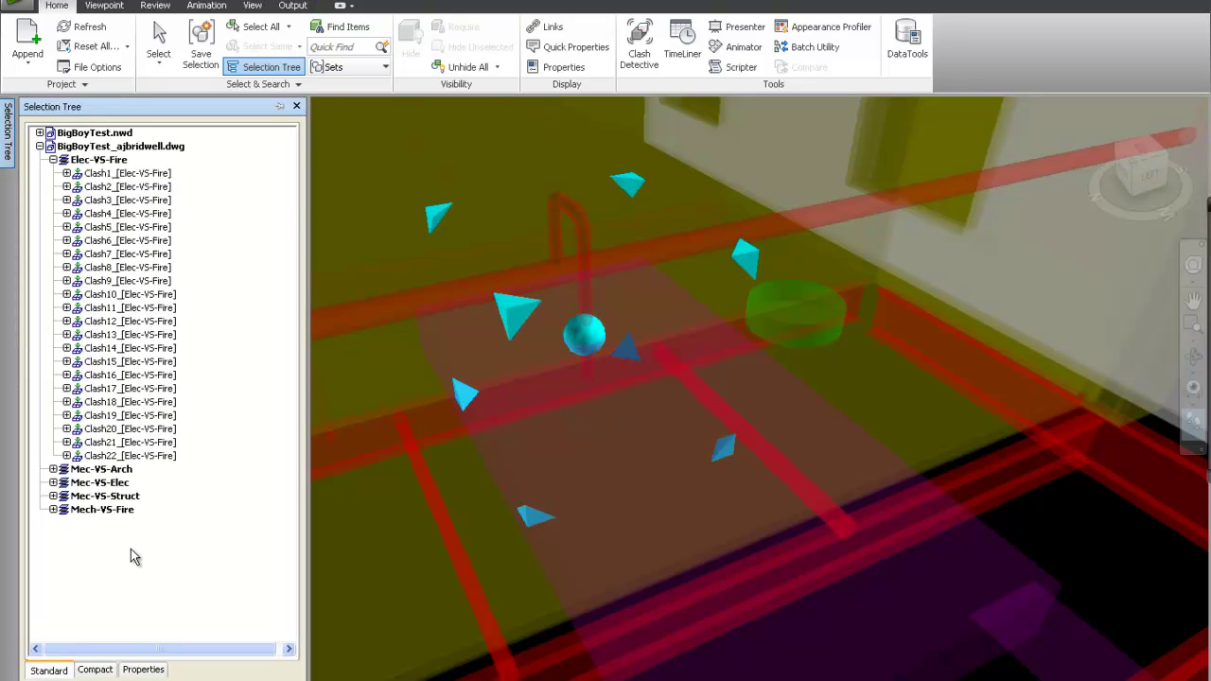